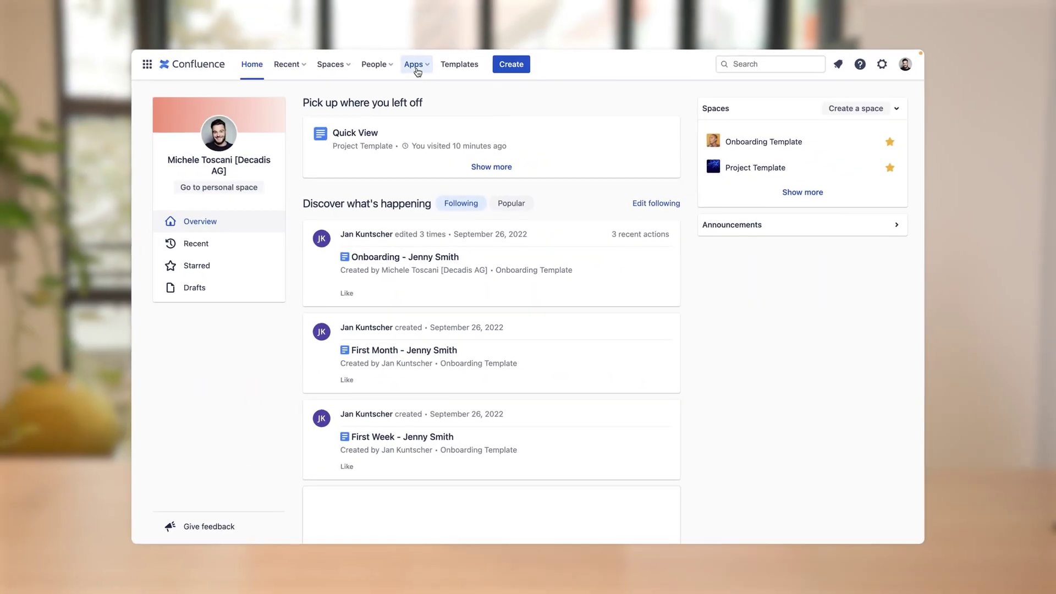
- Create a new space named New Project Karma (key NPK) from the Space Tools Pro navigator
{"action": "left_click", "coordinate": [415, 66]}
{"action": "left_click", "coordinate": [419, 86]}
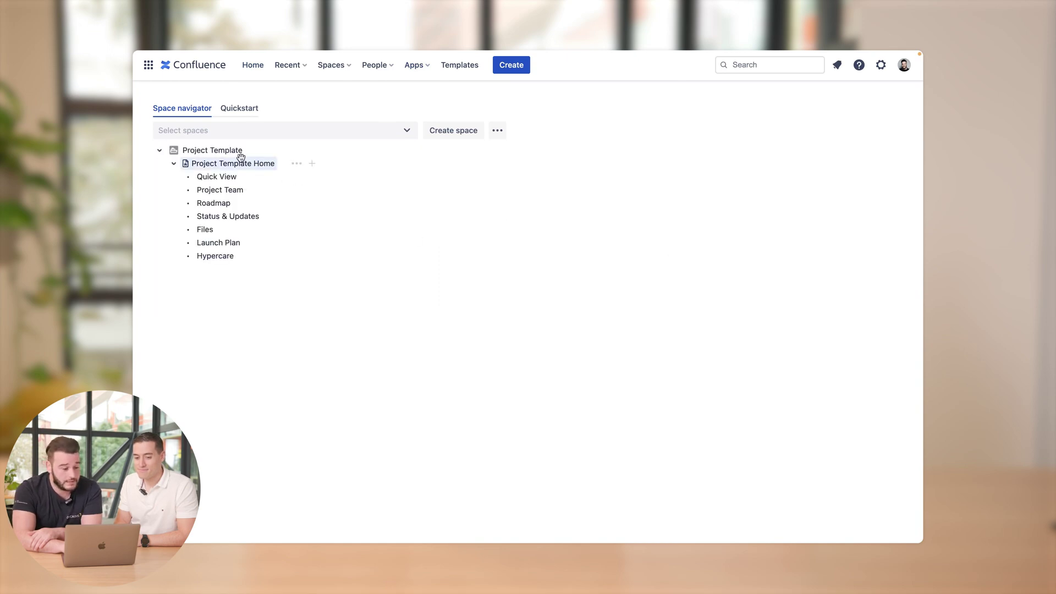
{"action": "left_click", "coordinate": [451, 135]}
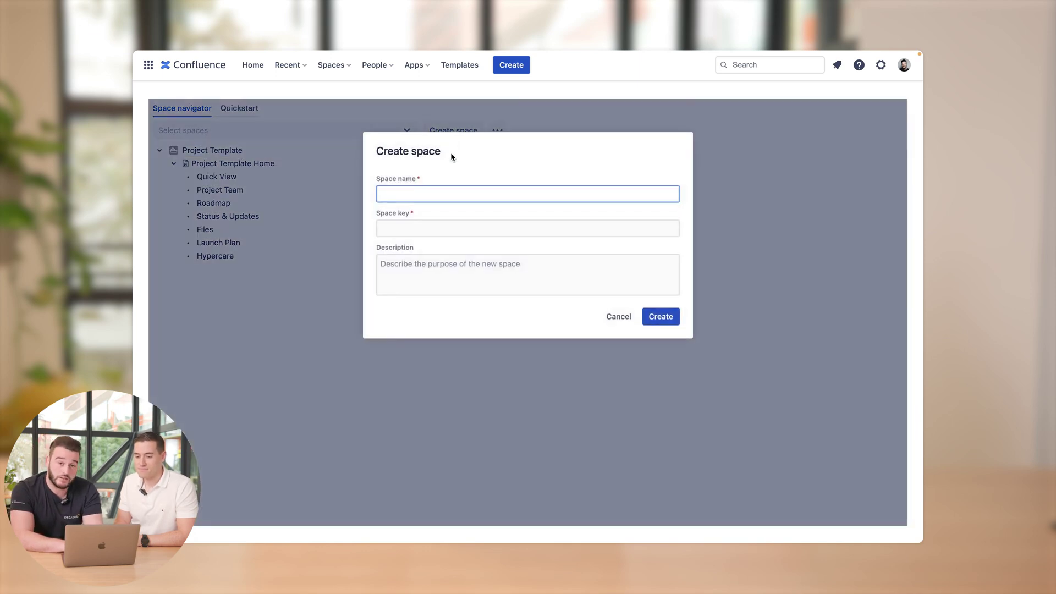
{"action": "type", "text": "New Project Karma"}
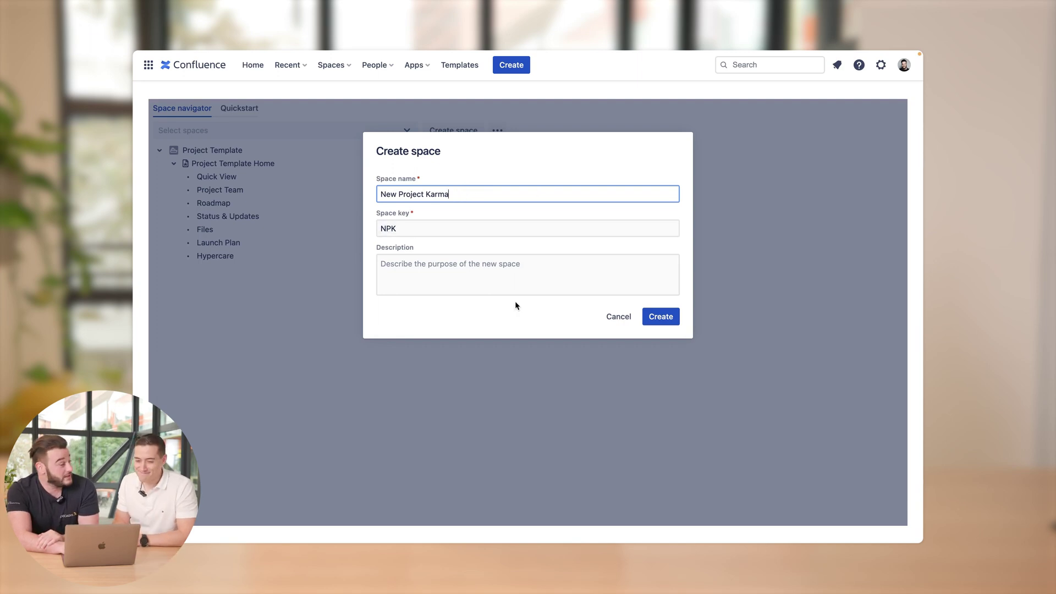
{"action": "left_click", "coordinate": [660, 316]}
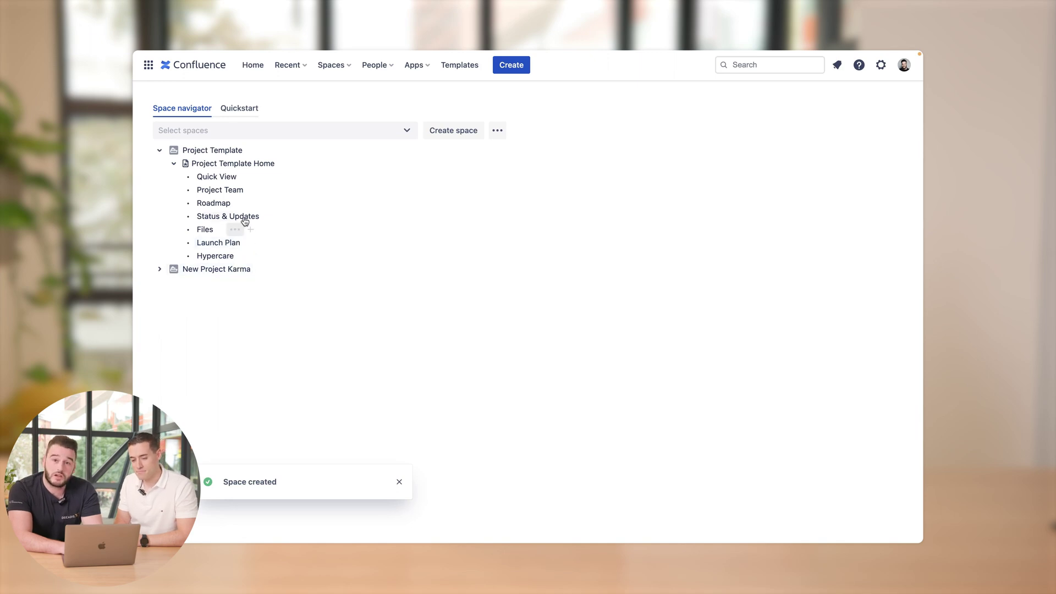
- Bulk copy Quick View, Project Team and Roadmap into New Project Karma under New Project Karma Home
{"action": "left_click", "coordinate": [231, 178]}
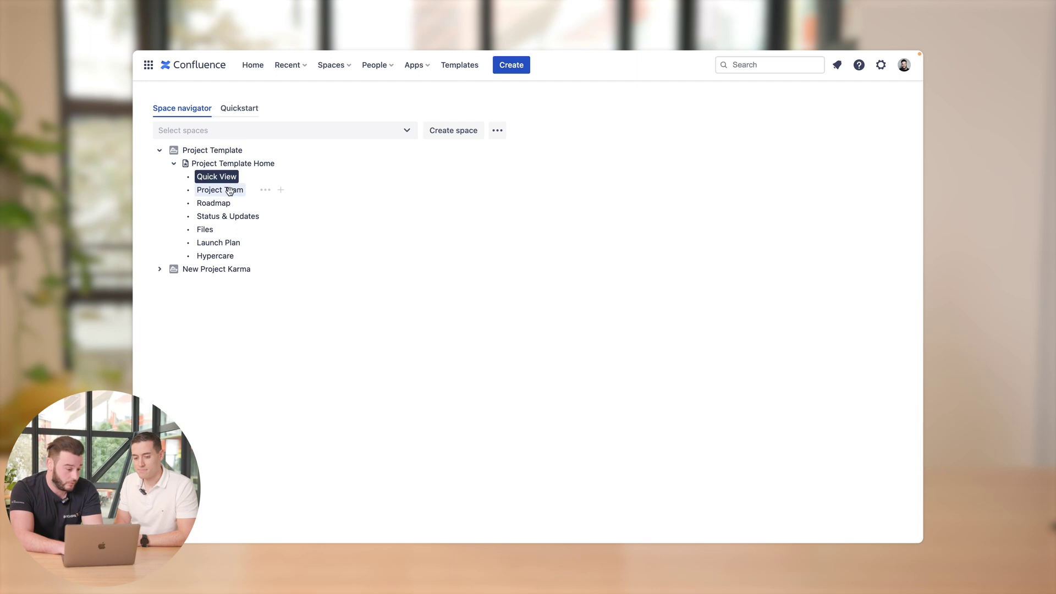
{"action": "left_click", "coordinate": [230, 191], "text": "shift"}
{"action": "left_click", "coordinate": [224, 203], "text": "shift"}
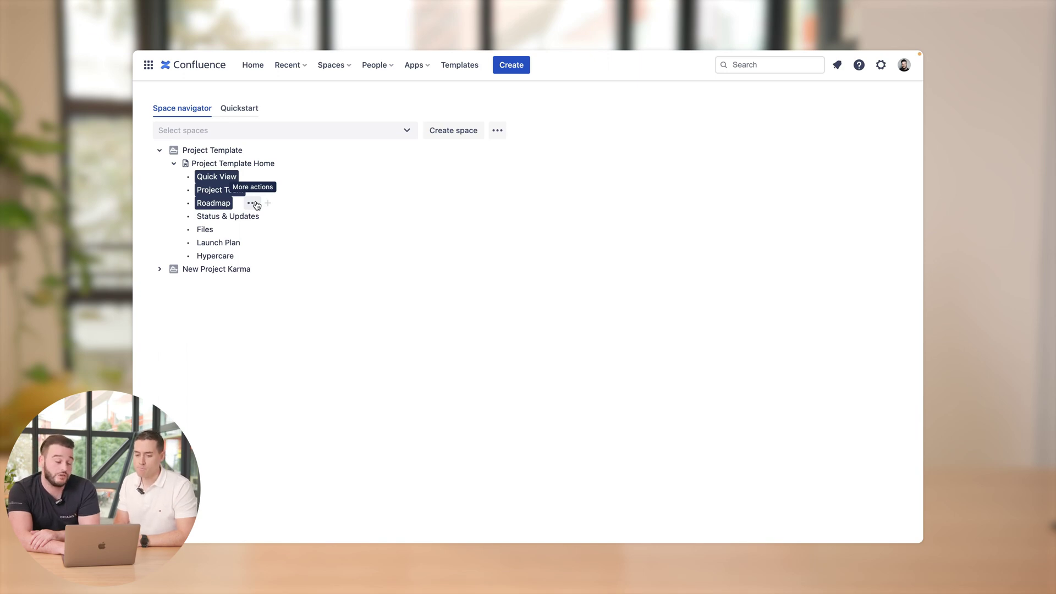
{"action": "left_click", "coordinate": [254, 204]}
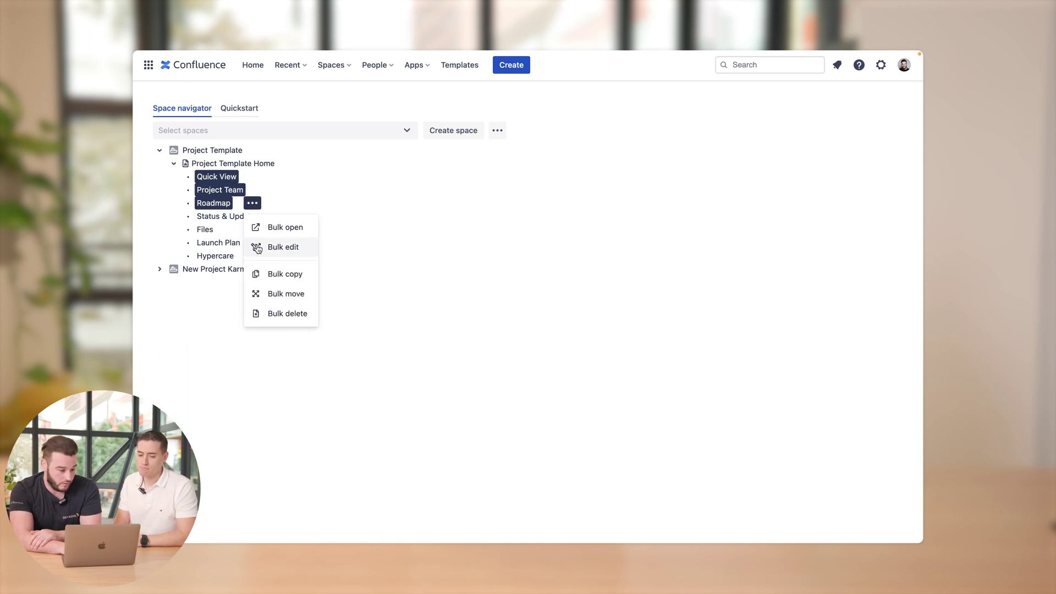
{"action": "left_click", "coordinate": [261, 274]}
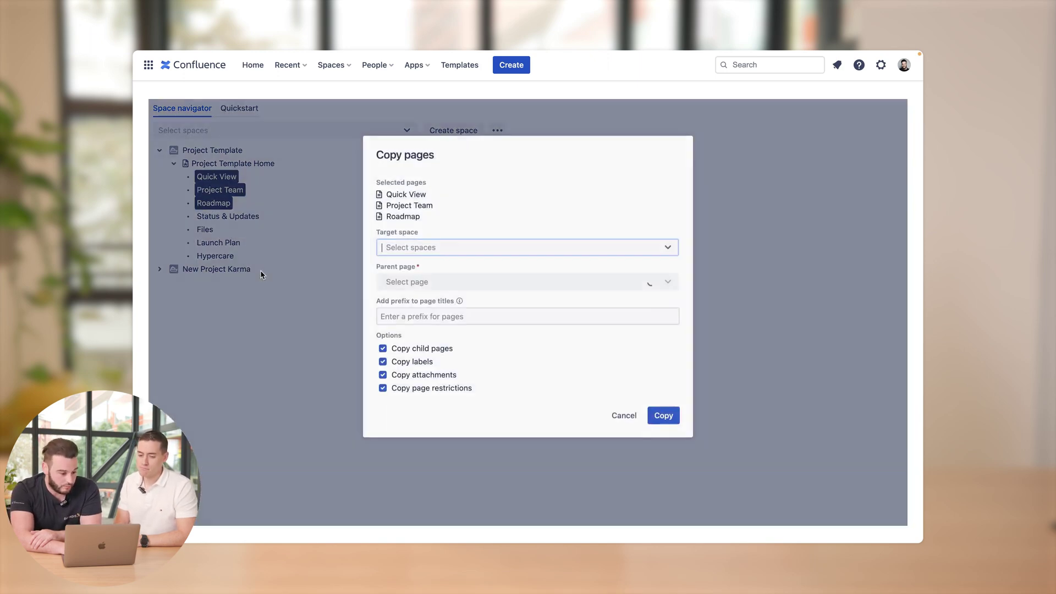
{"action": "left_click", "coordinate": [408, 250]}
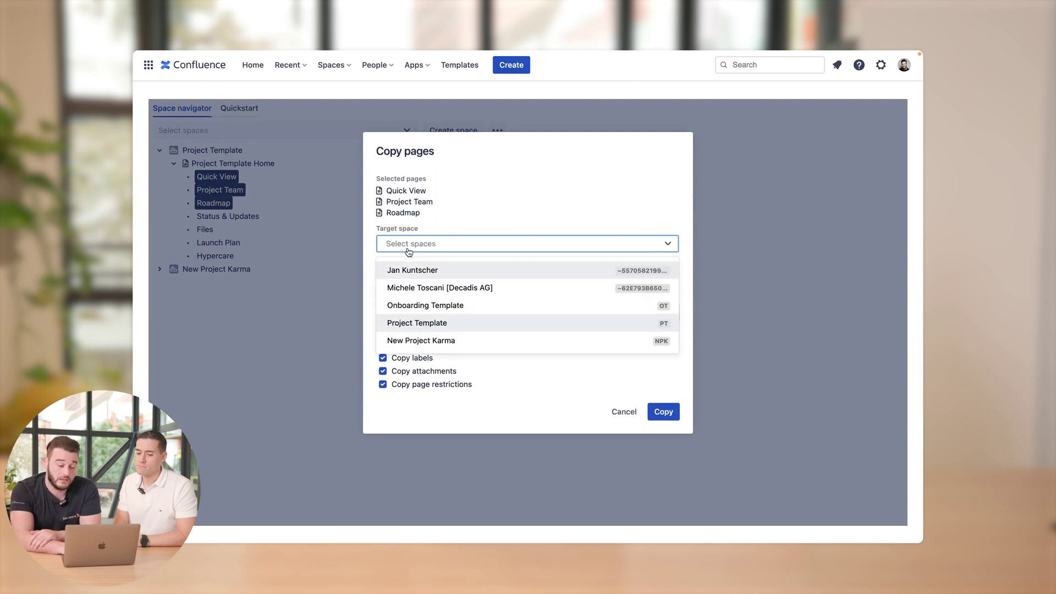
{"action": "left_click", "coordinate": [412, 341]}
{"action": "left_click", "coordinate": [427, 280]}
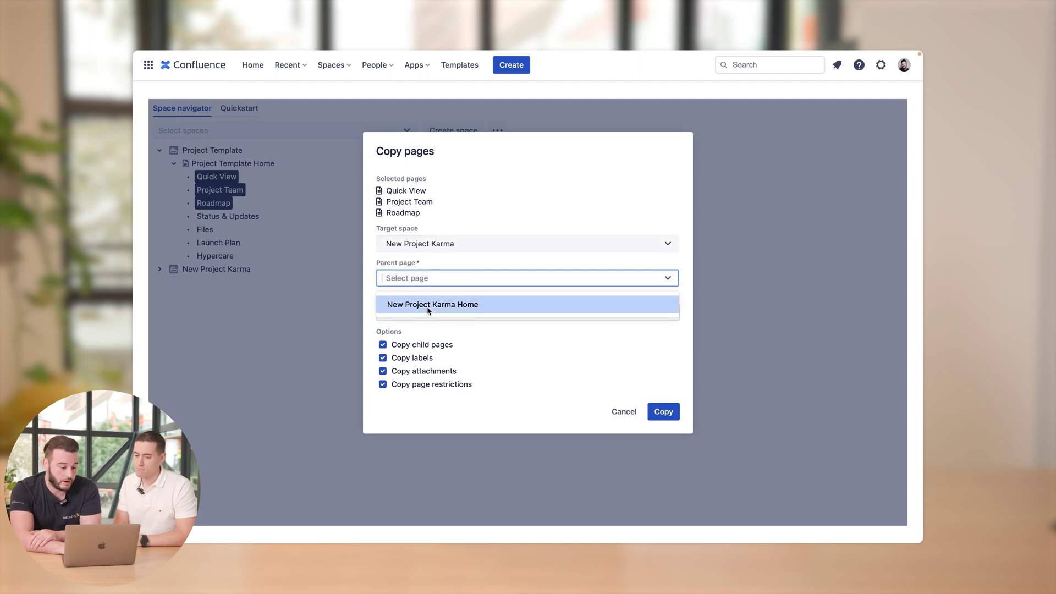
{"action": "left_click", "coordinate": [428, 305]}
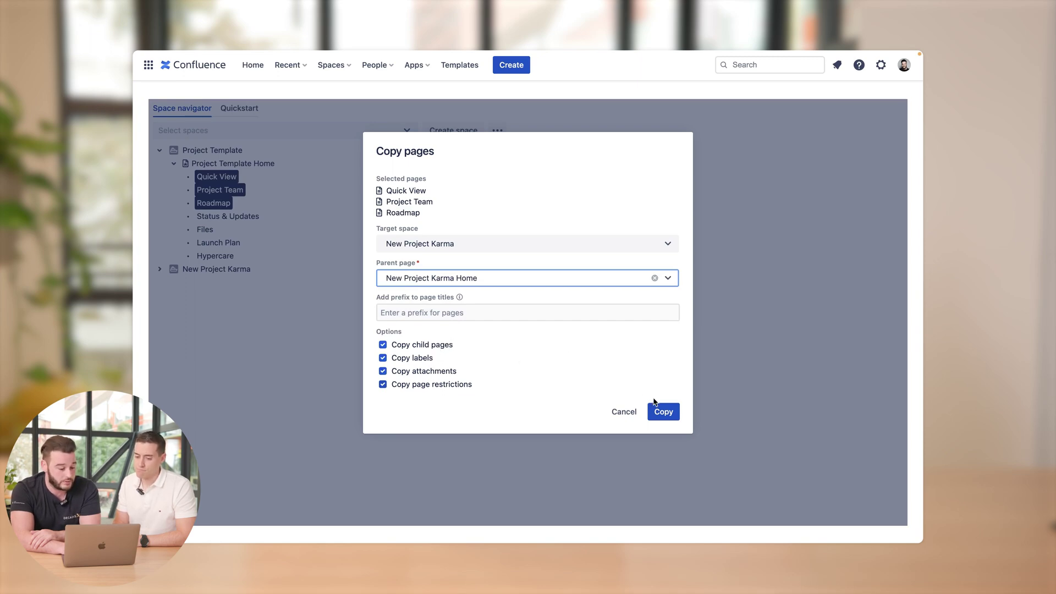
{"action": "left_click", "coordinate": [663, 411]}
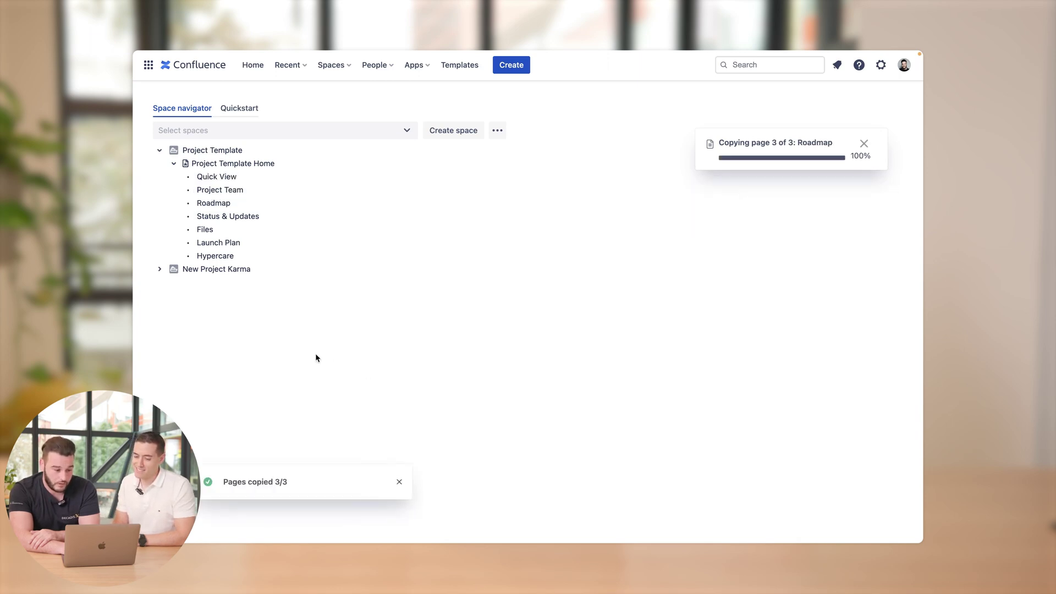
- Expand New Project Karma Home and add a child page under Roadmap, dismissing the duplicate-title error
{"action": "left_click", "coordinate": [160, 270]}
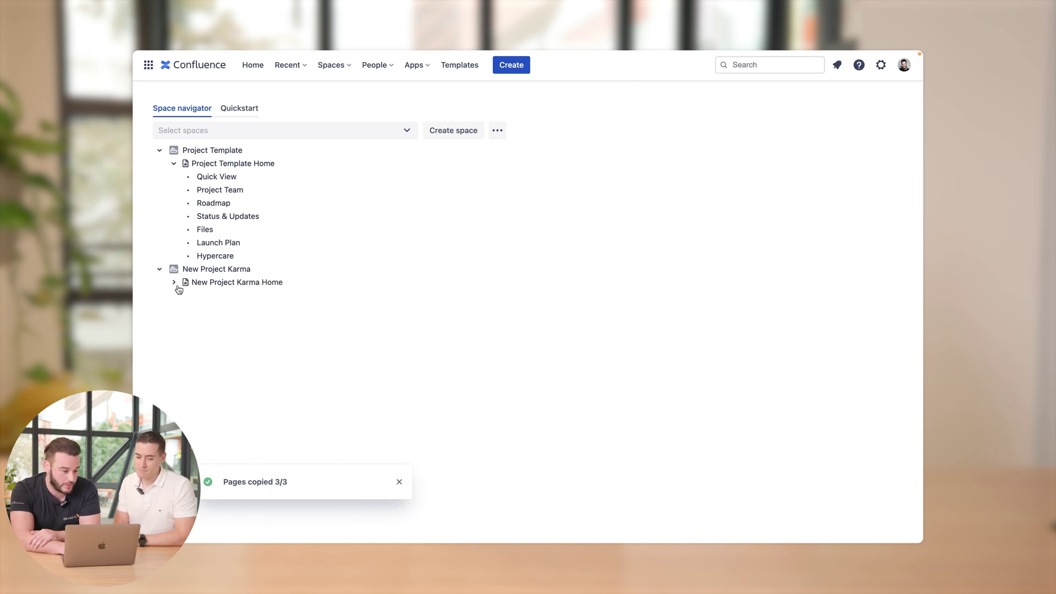
{"action": "left_click", "coordinate": [175, 284]}
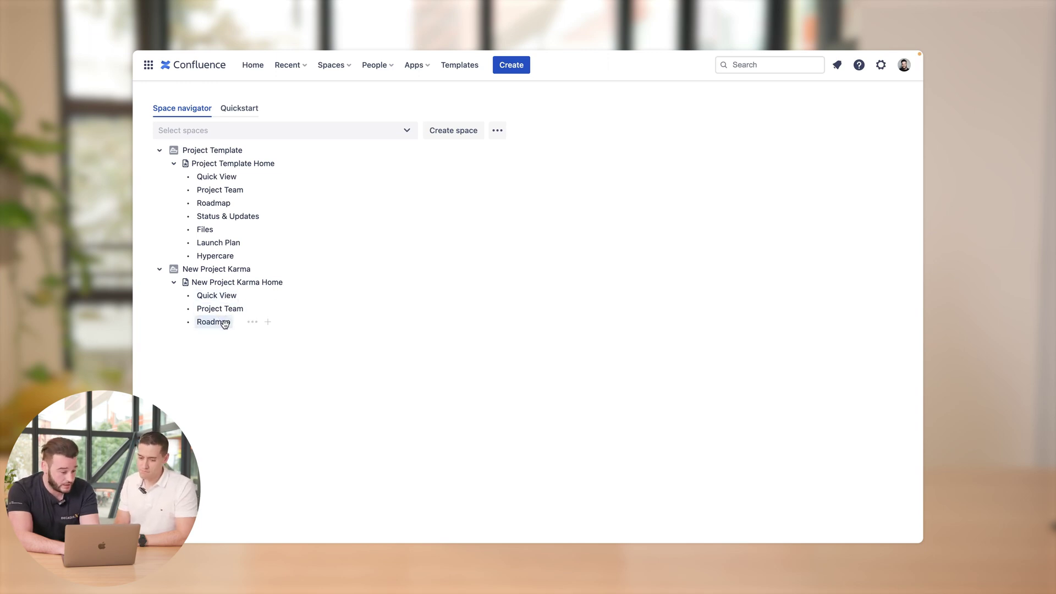
{"action": "left_click", "coordinate": [268, 323]}
{"action": "key", "text": "ctrl+a"}
{"action": "key", "text": "BackSpace"}
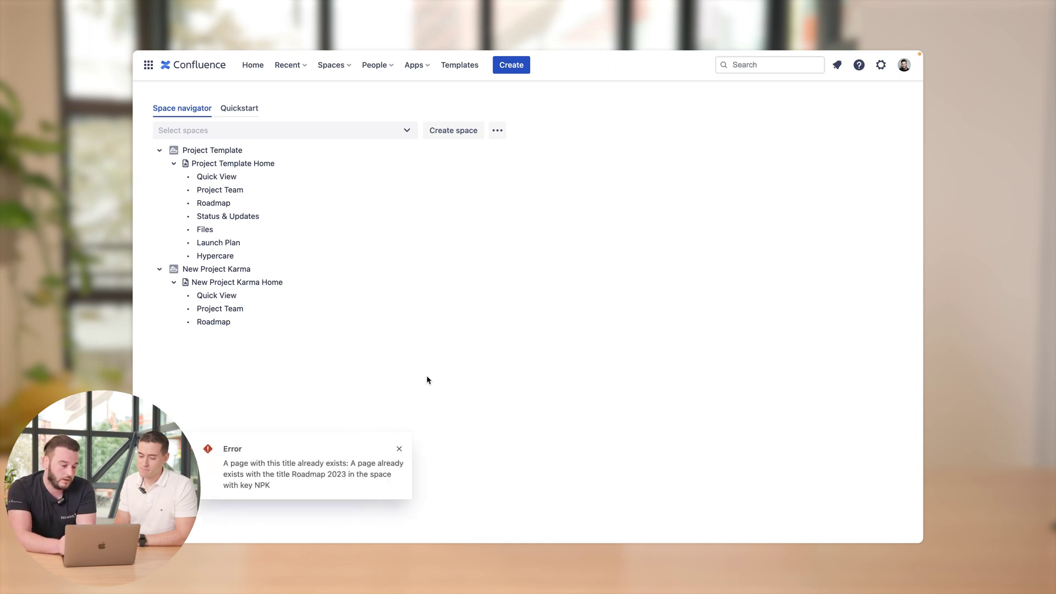
{"action": "left_click", "coordinate": [399, 451]}
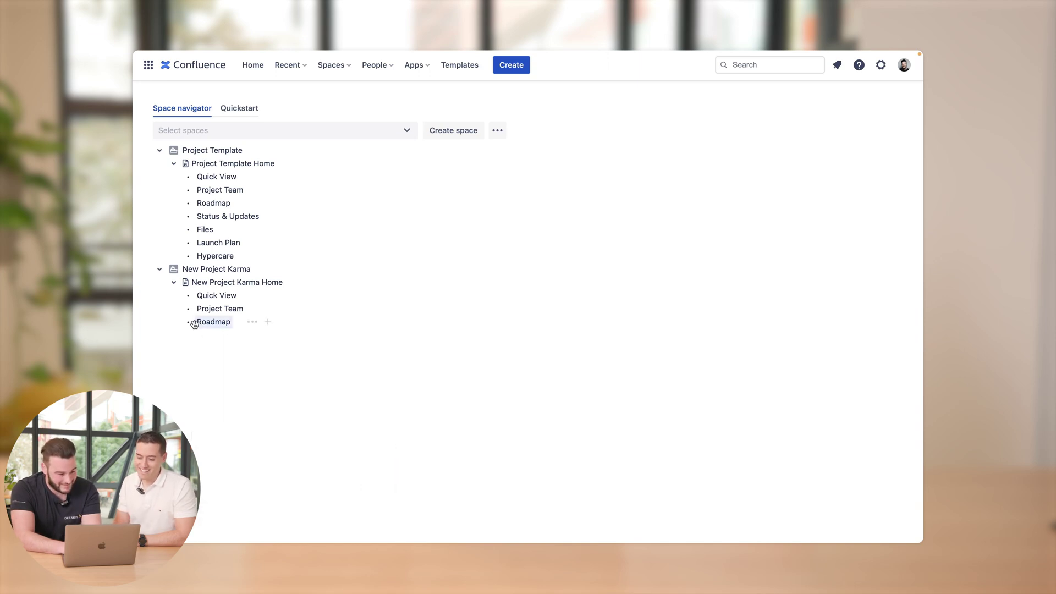
- Add another child page under Roadmap and clear its title for renaming
{"action": "left_click", "coordinate": [268, 322]}
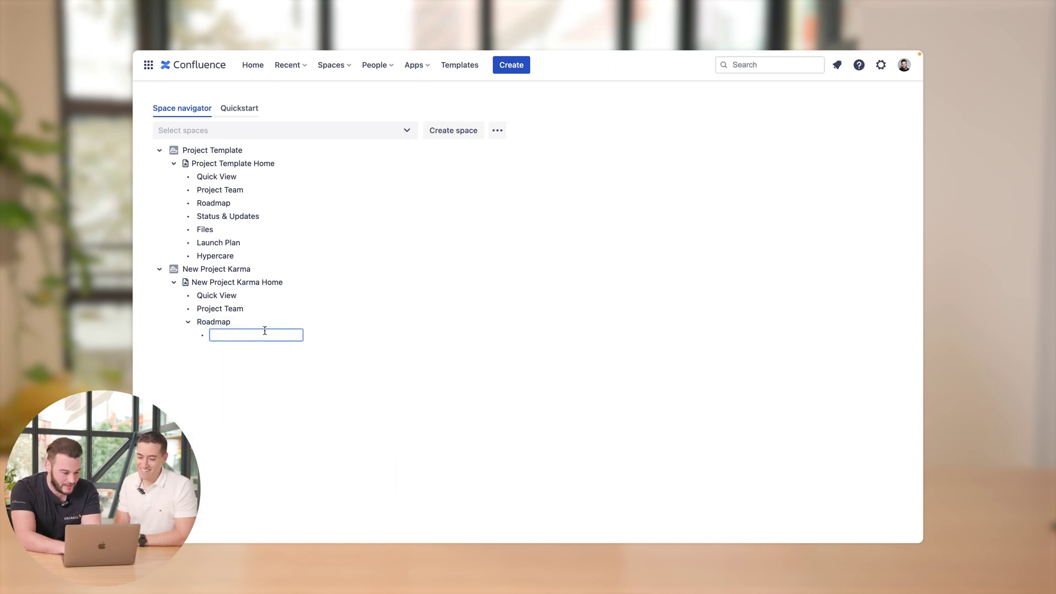
{"action": "type", "text": "road"}
{"action": "key", "text": "BackSpace"}
{"action": "key", "text": "BackSpace"}
{"action": "key", "text": "BackSpace"}
{"action": "key", "text": "BackSpace"}
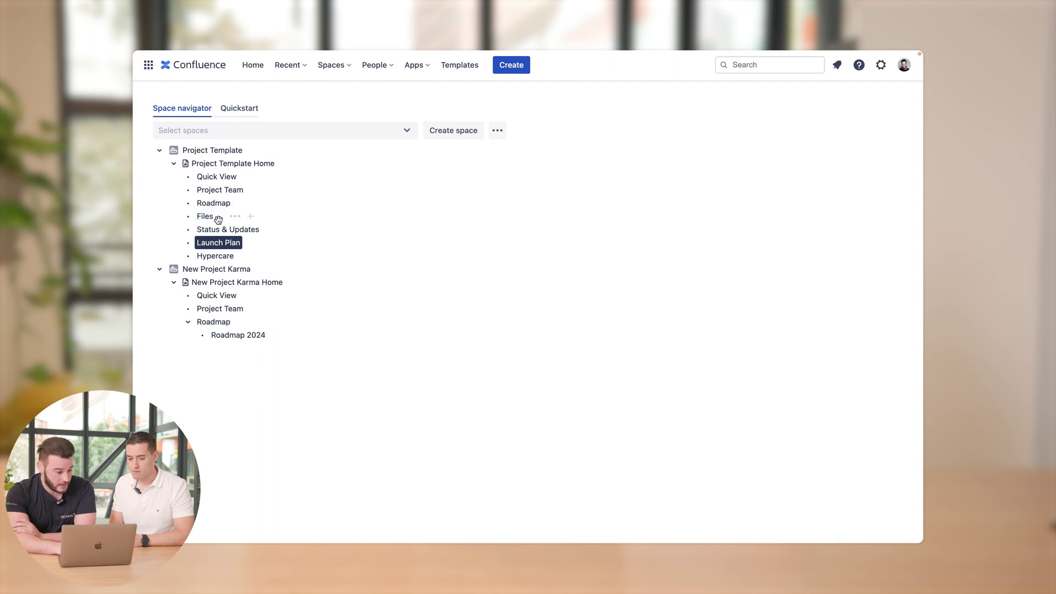
- Move Files into New Project Karma below Quick View, then try moving Roadmap there (rejected as duplicate)
{"action": "left_click_drag", "start_coordinate": [212, 219], "coordinate": [197, 296]}
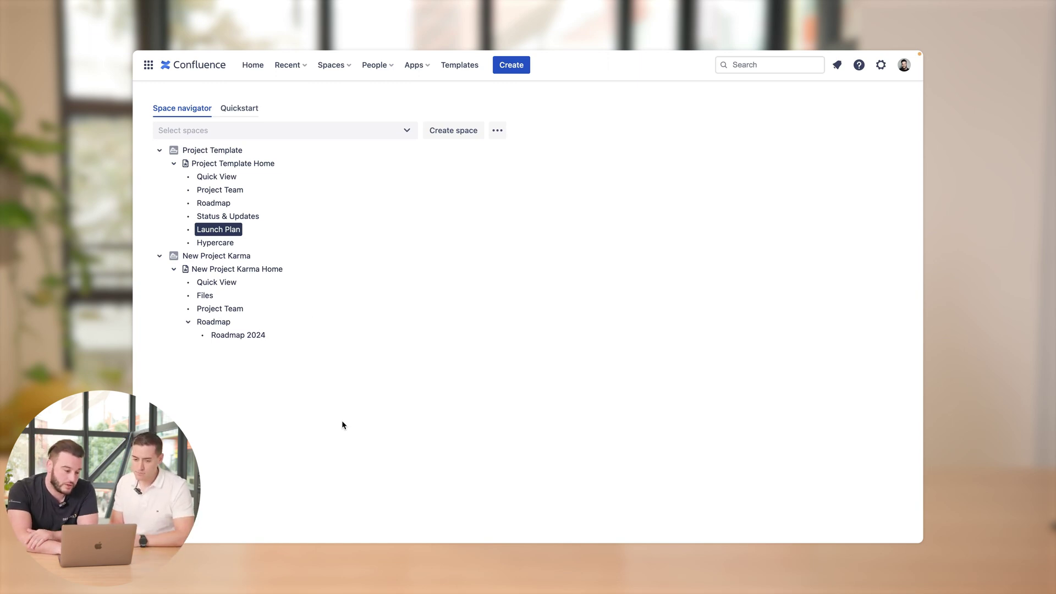
{"action": "left_click_drag", "start_coordinate": [231, 206], "coordinate": [231, 296]}
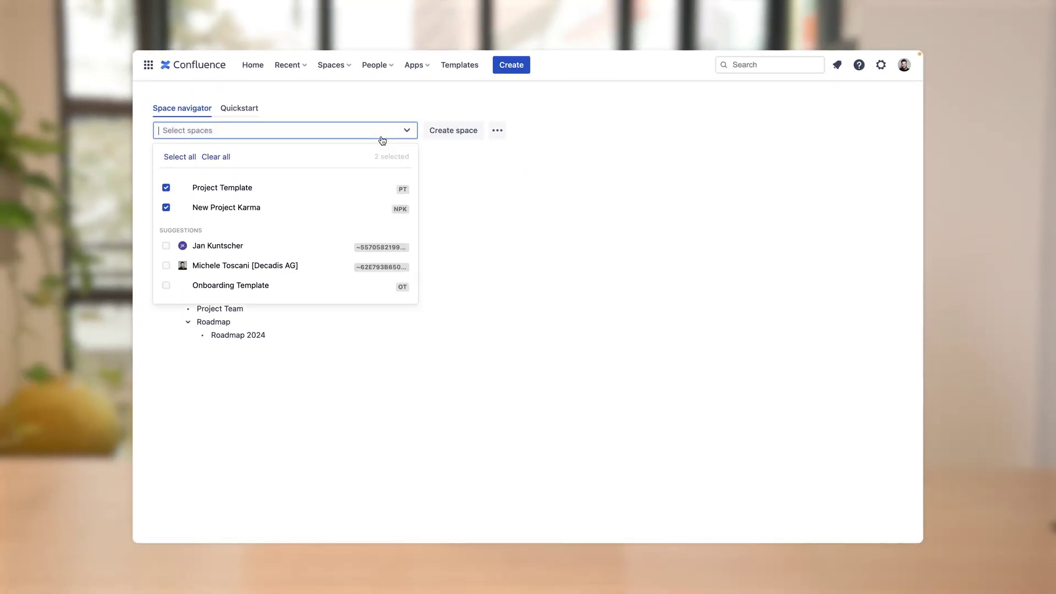
- Show the Onboarding Template space in the navigator and start copying it
{"action": "left_click", "coordinate": [230, 287]}
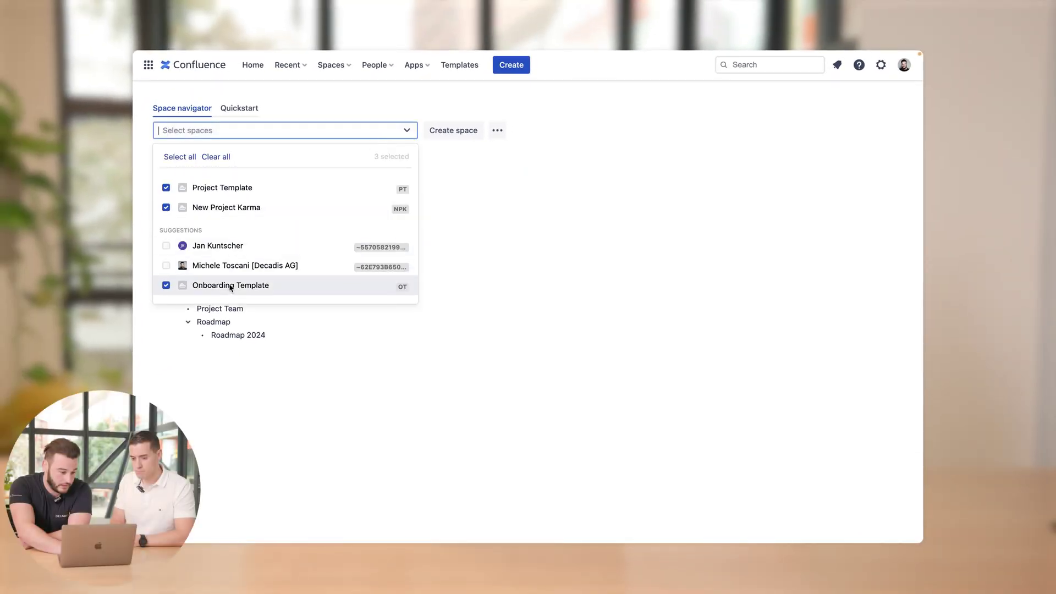
{"action": "left_click", "coordinate": [484, 302]}
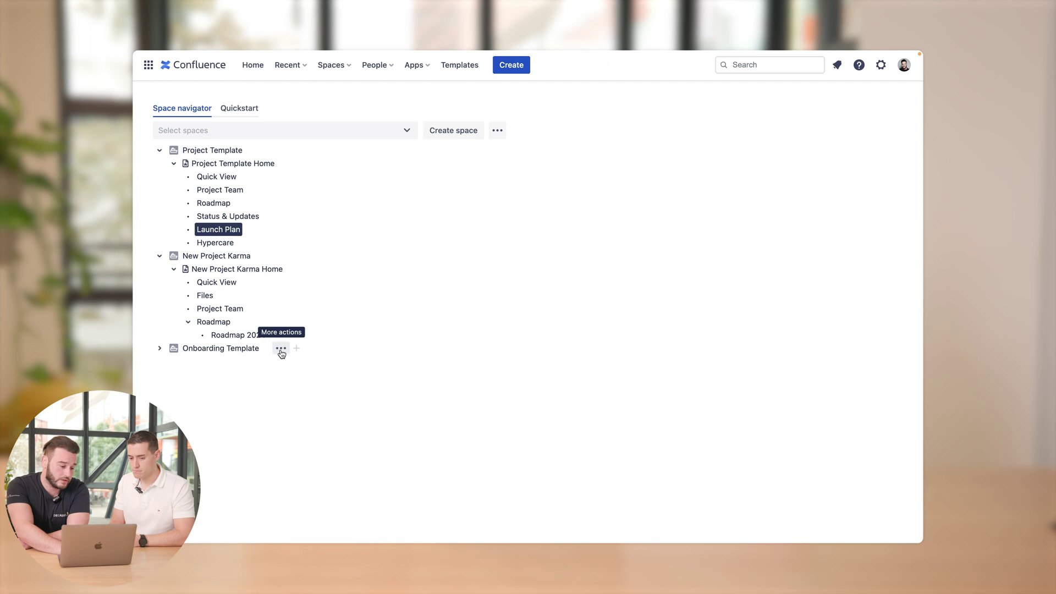
{"action": "left_click", "coordinate": [281, 349]}
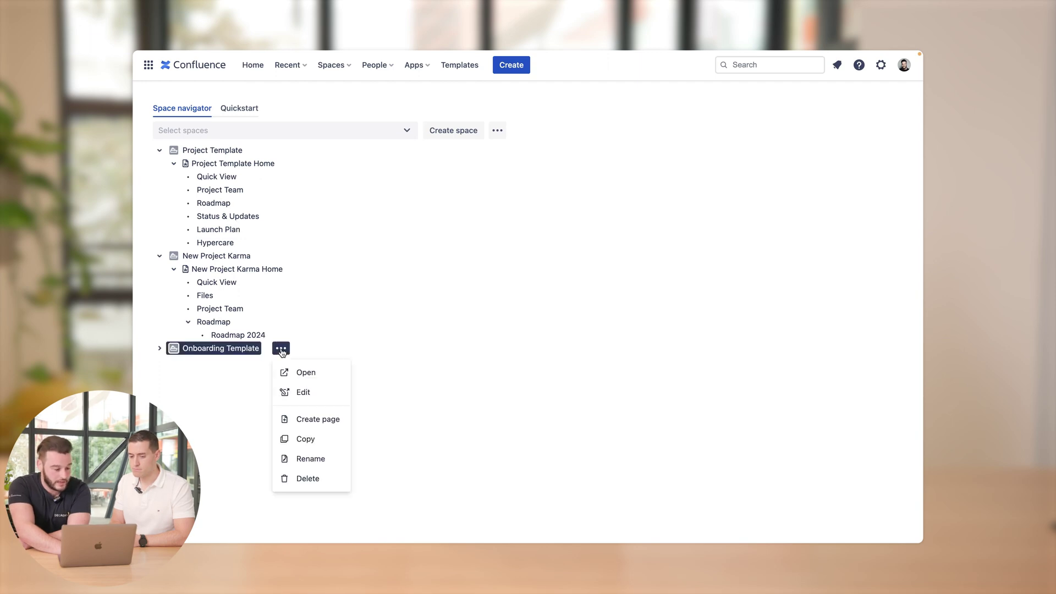
{"action": "left_click", "coordinate": [308, 444]}
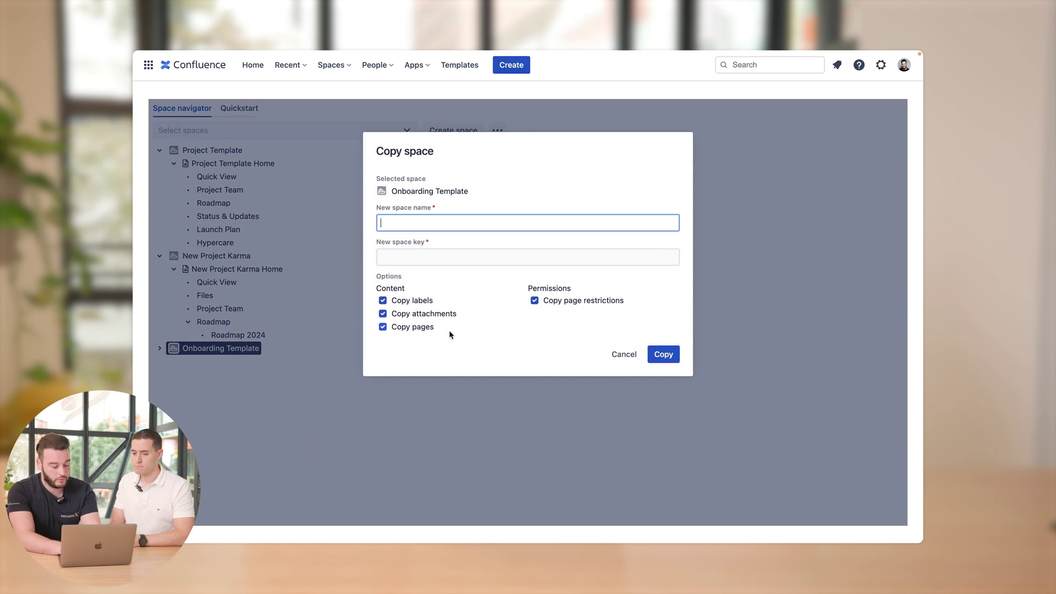
- Name the copied space 'Onboarding' plus the new hire's name, key OJS, and confirm the copy
{"action": "type", "text": "Onboard"}
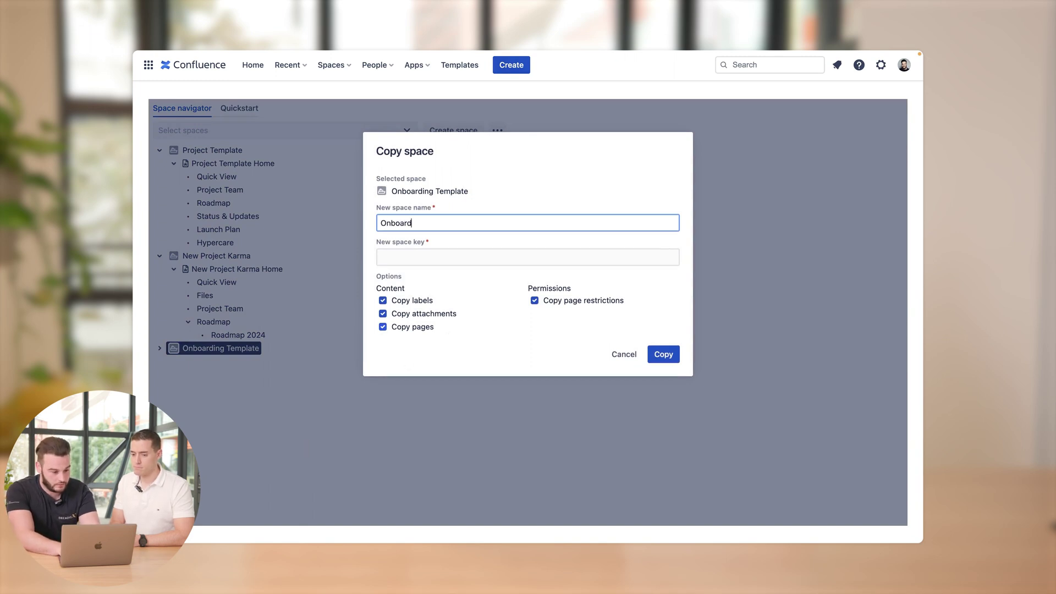
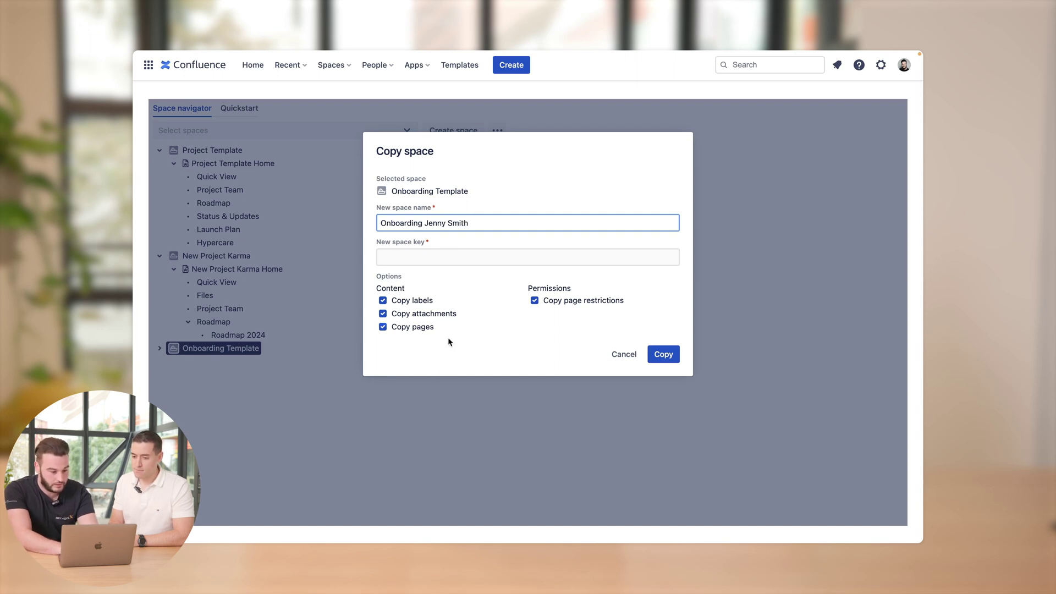
{"action": "left_click", "coordinate": [481, 256]}
{"action": "type", "text": "O"}
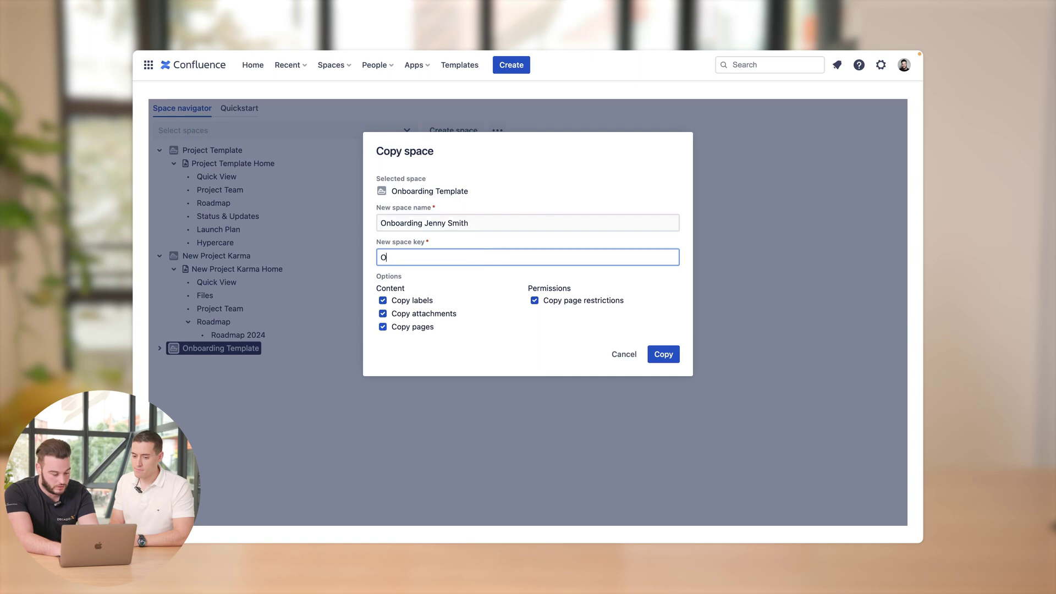
{"action": "type", "text": "JS"}
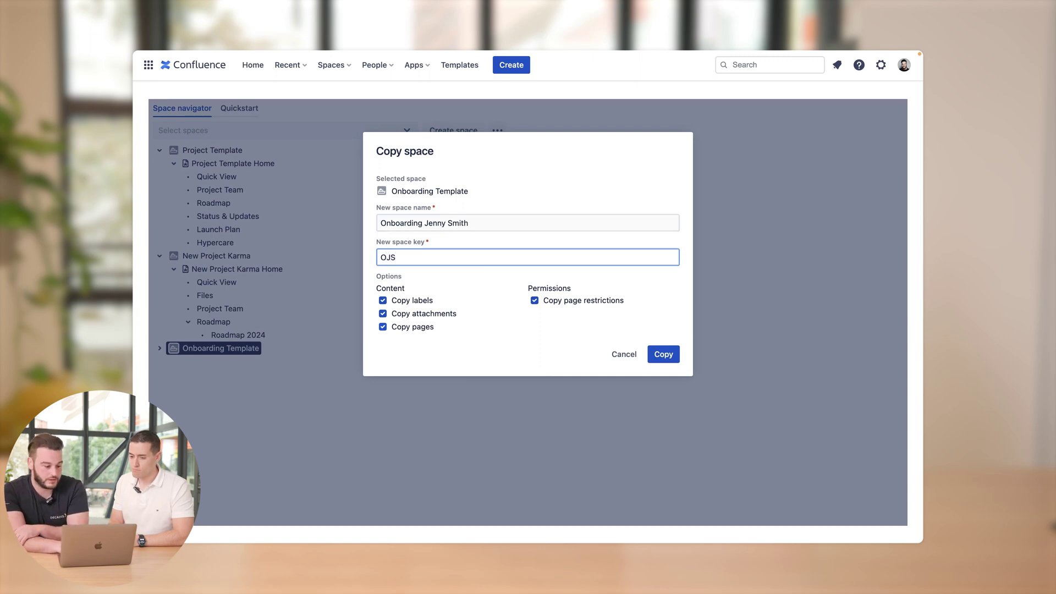
{"action": "left_click", "coordinate": [507, 353]}
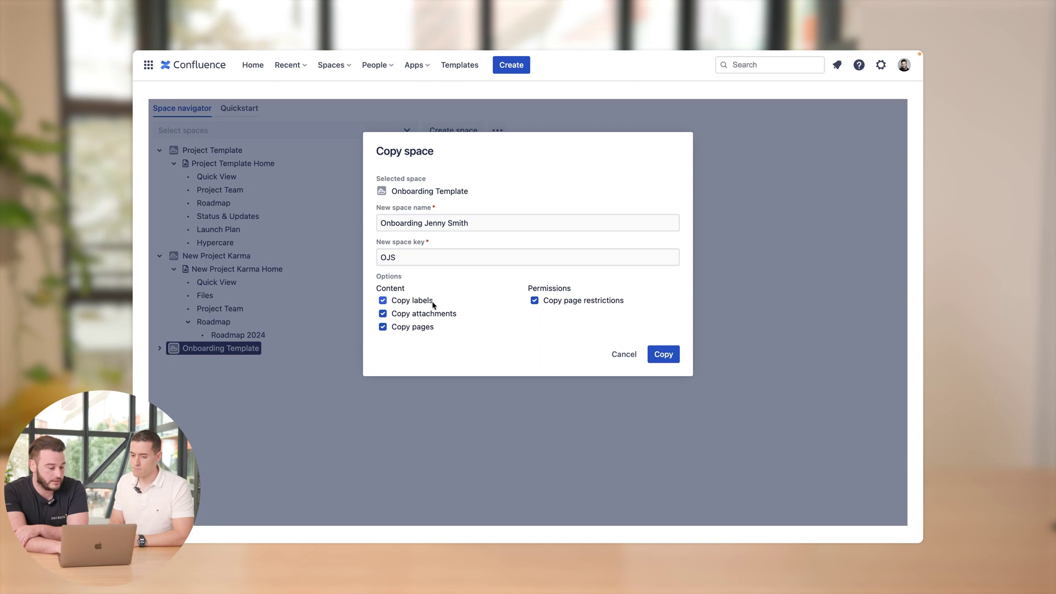
{"action": "left_click", "coordinate": [663, 354]}
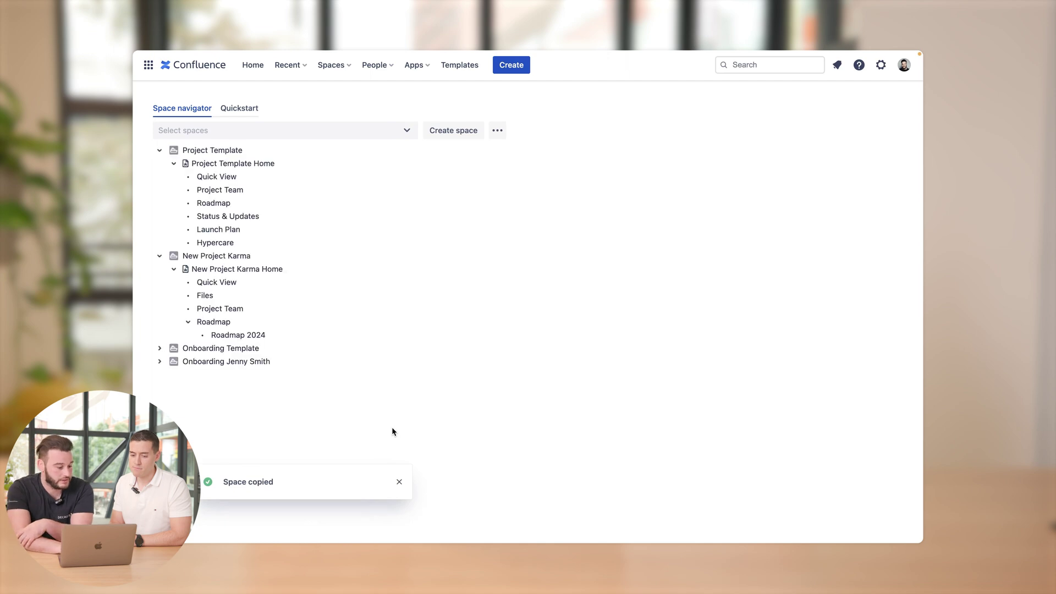
- Expand the copied OJS space and its home, then open the new hire's onboarding page
{"action": "left_click", "coordinate": [160, 361]}
{"action": "left_click", "coordinate": [174, 375]}
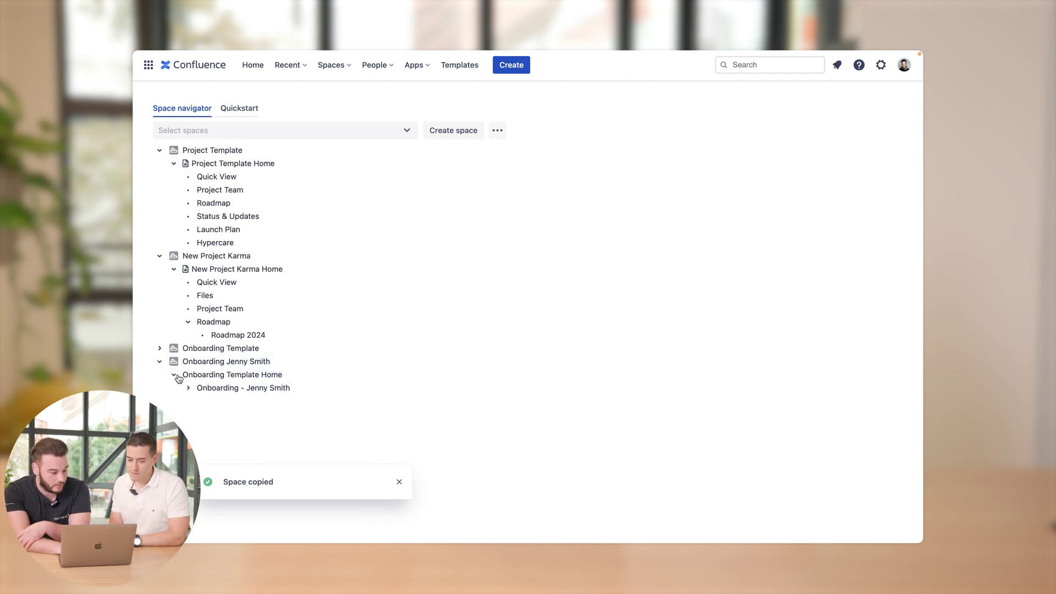
{"action": "left_click", "coordinate": [312, 388]}
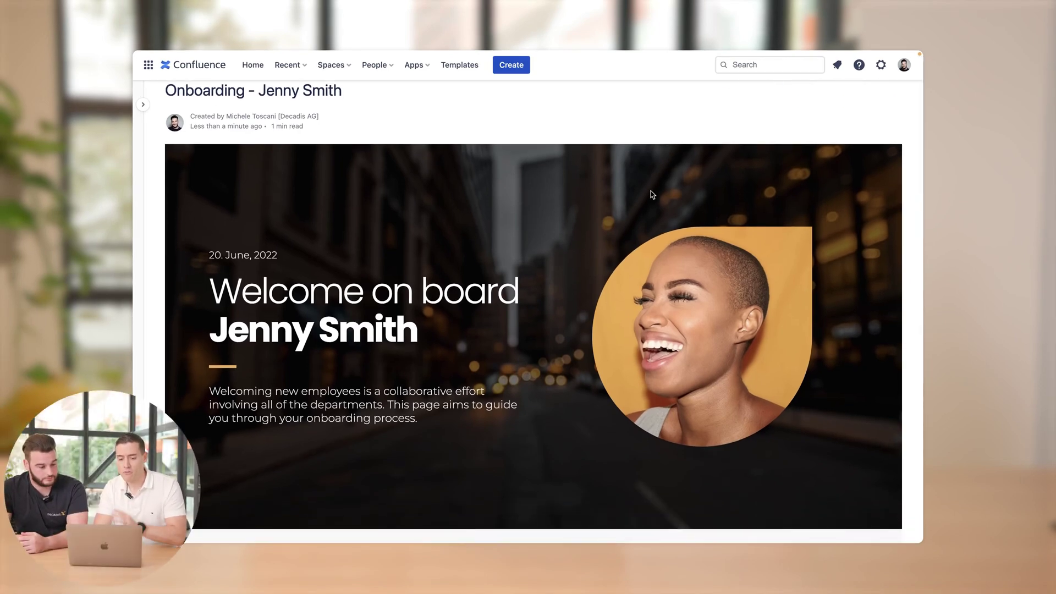
{"action": "scroll", "coordinate": [522, 230], "scroll_direction": "down", "scroll_amount": 1}
{"action": "scroll", "coordinate": [522, 229], "scroll_direction": "down", "scroll_amount": 8}
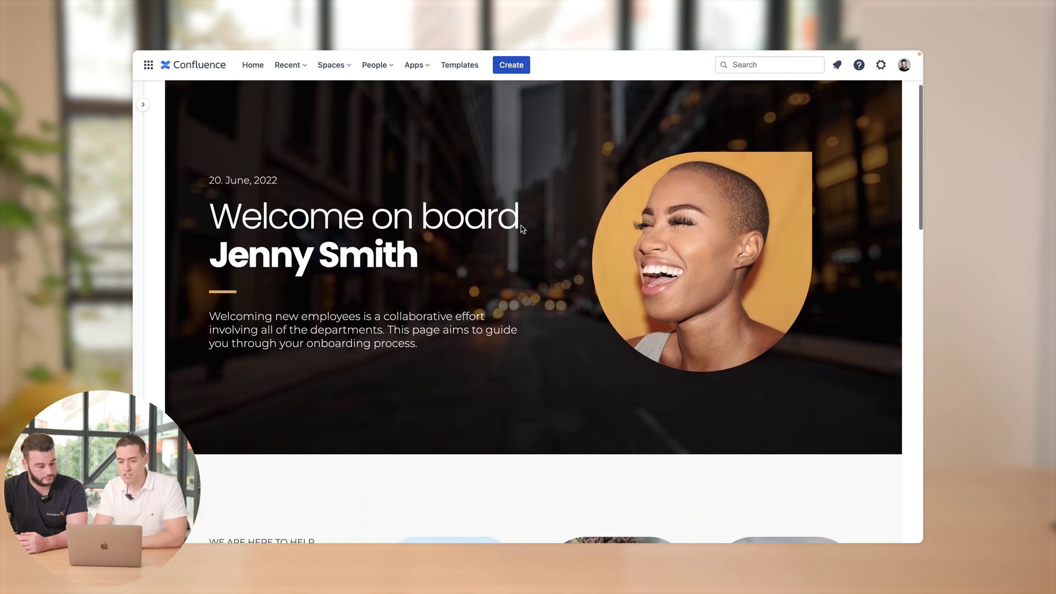
{"action": "scroll", "coordinate": [521, 229], "scroll_direction": "down", "scroll_amount": 3}
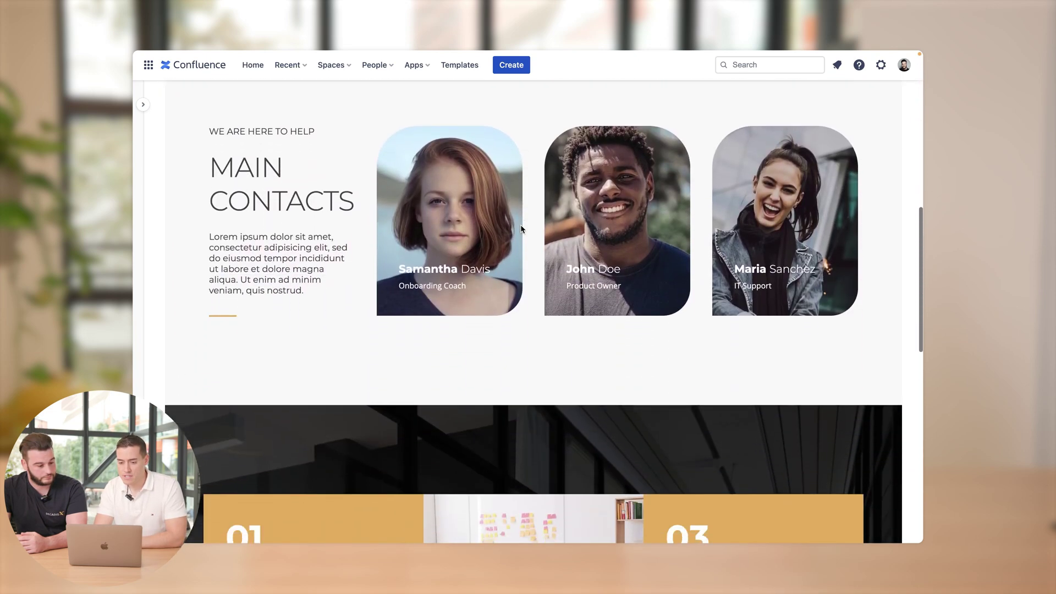
{"action": "scroll", "coordinate": [529, 346], "scroll_direction": "down", "scroll_amount": 9}
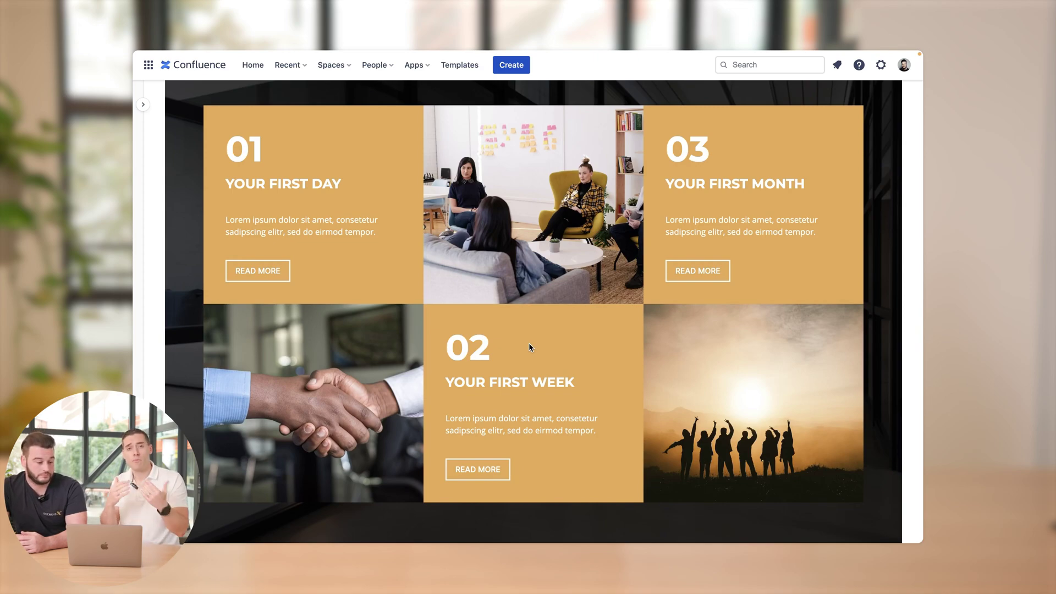
{"action": "scroll", "coordinate": [509, 266], "scroll_direction": "up", "scroll_amount": 15}
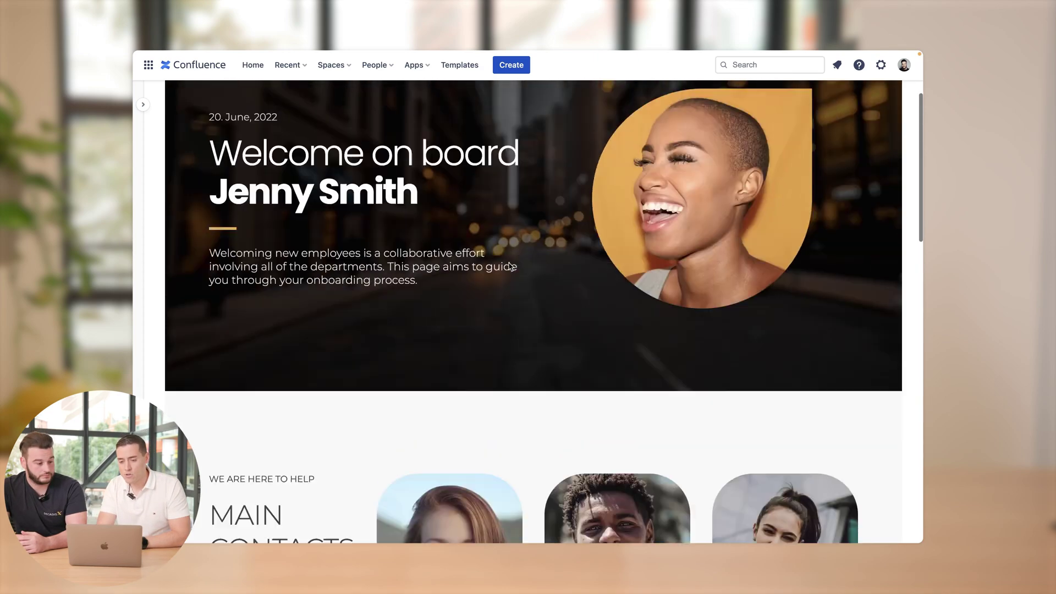
{"action": "scroll", "coordinate": [509, 266], "scroll_direction": "up", "scroll_amount": 3}
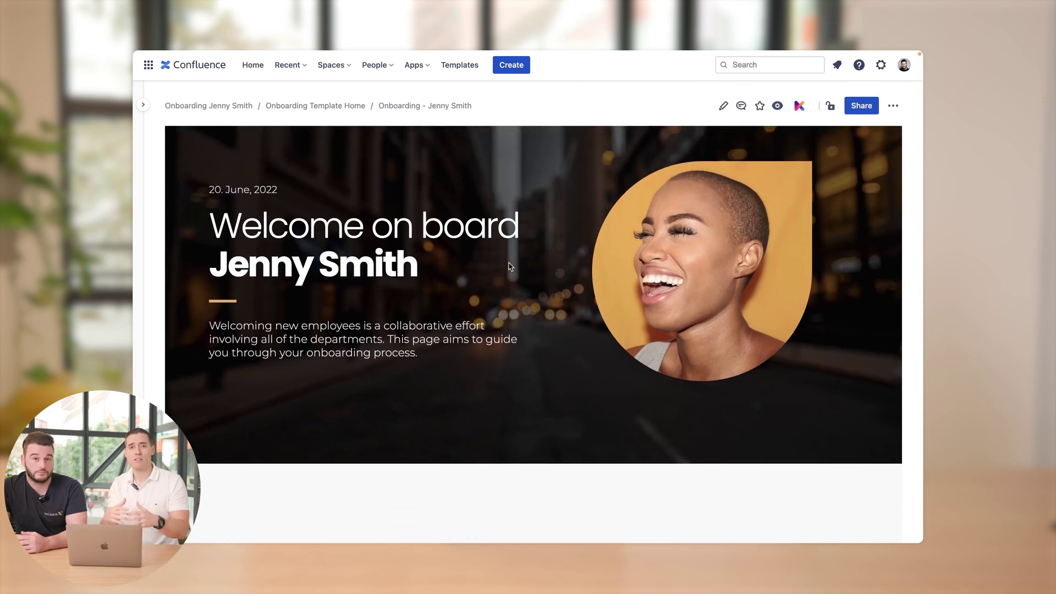
{"action": "scroll", "coordinate": [509, 265], "scroll_direction": "up", "scroll_amount": 3}
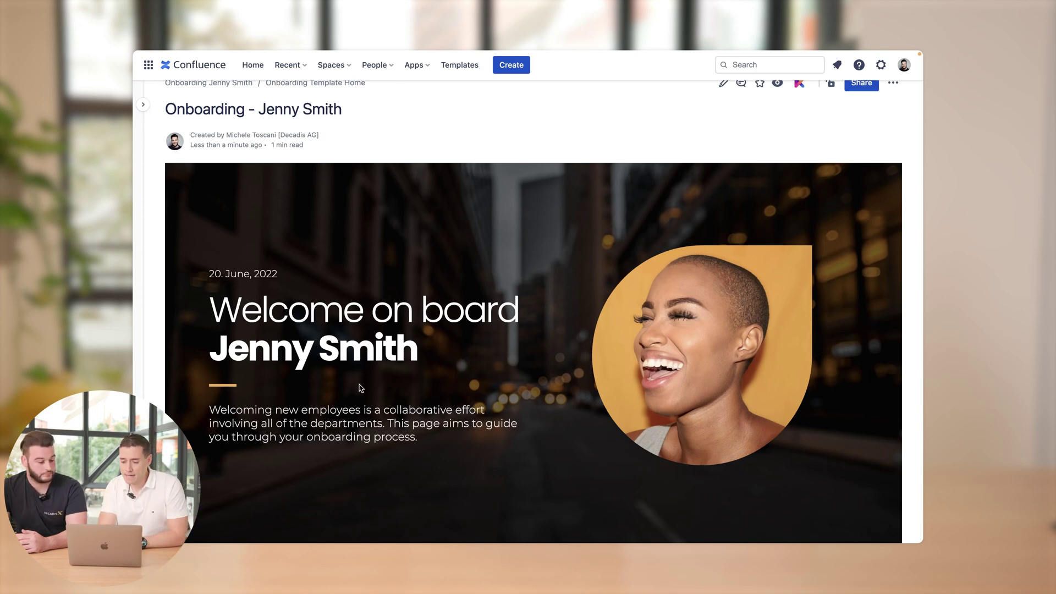
- Scroll down through the onboarding page to reach the First Day section
{"action": "scroll", "coordinate": [495, 341], "scroll_direction": "down", "scroll_amount": 3}
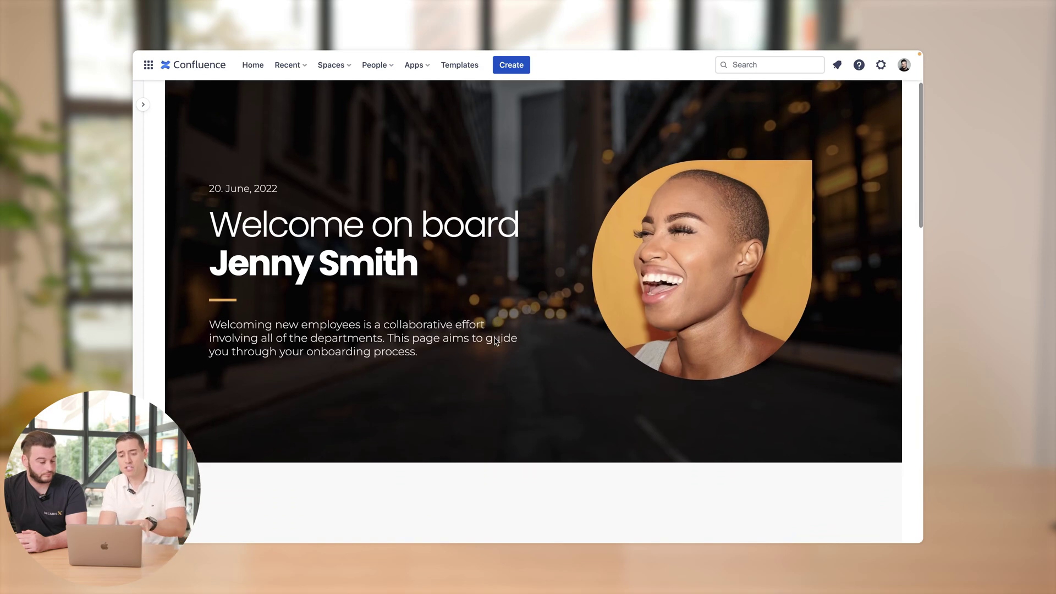
{"action": "scroll", "coordinate": [494, 339], "scroll_direction": "down", "scroll_amount": 4}
{"action": "scroll", "coordinate": [494, 337], "scroll_direction": "down", "scroll_amount": 8}
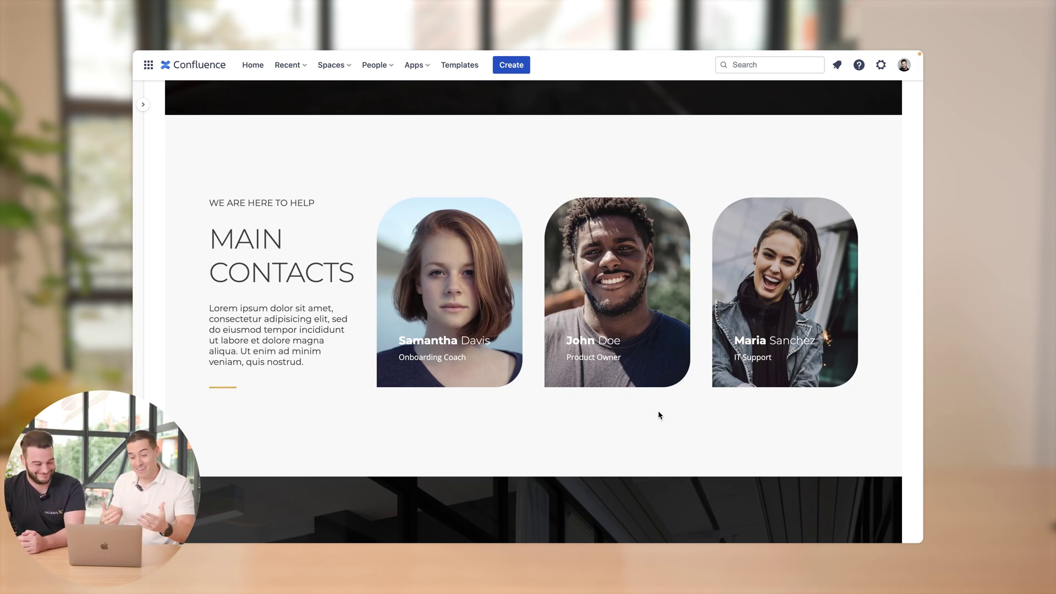
{"action": "scroll", "coordinate": [302, 314], "scroll_direction": "down", "scroll_amount": 3}
{"action": "scroll", "coordinate": [301, 314], "scroll_direction": "down", "scroll_amount": 6}
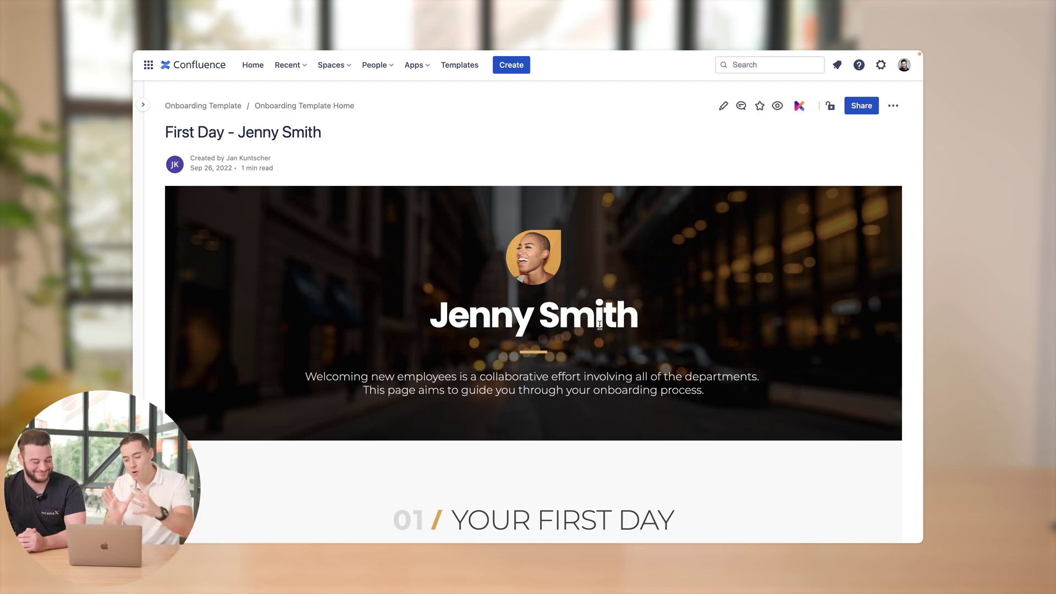
{"action": "scroll", "coordinate": [717, 441], "scroll_direction": "down", "scroll_amount": 5}
{"action": "scroll", "coordinate": [717, 444], "scroll_direction": "down", "scroll_amount": 1}
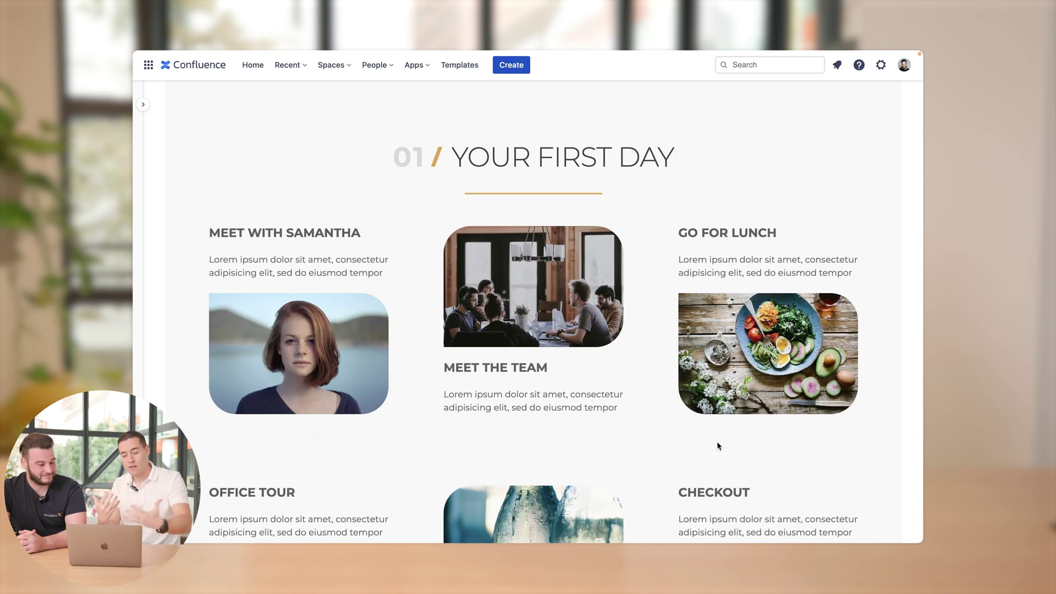
{"action": "scroll", "coordinate": [673, 237], "scroll_direction": "down", "scroll_amount": 1}
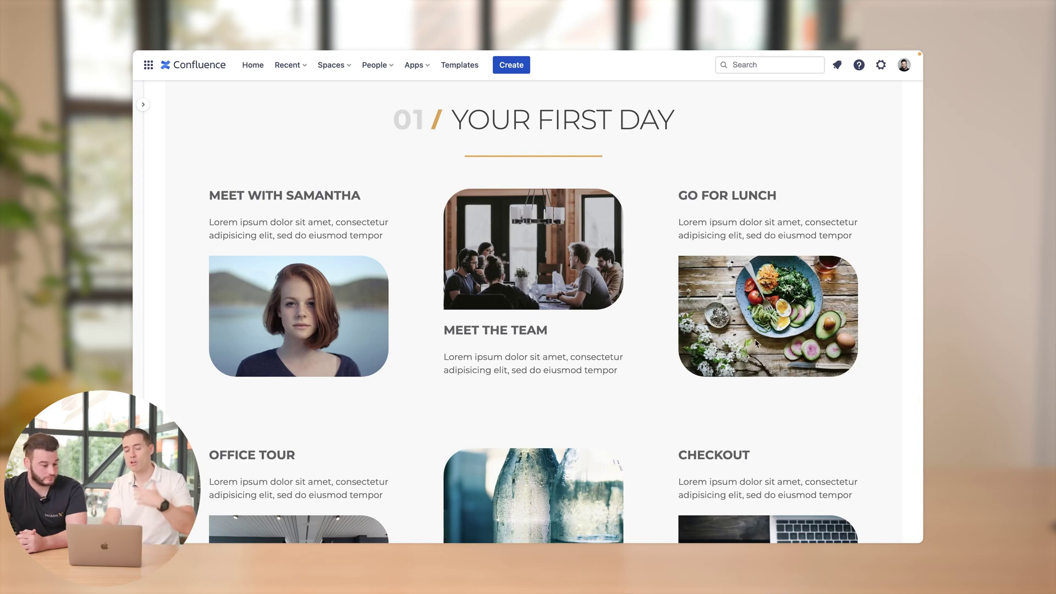
{"action": "scroll", "coordinate": [756, 340], "scroll_direction": "down", "scroll_amount": 5}
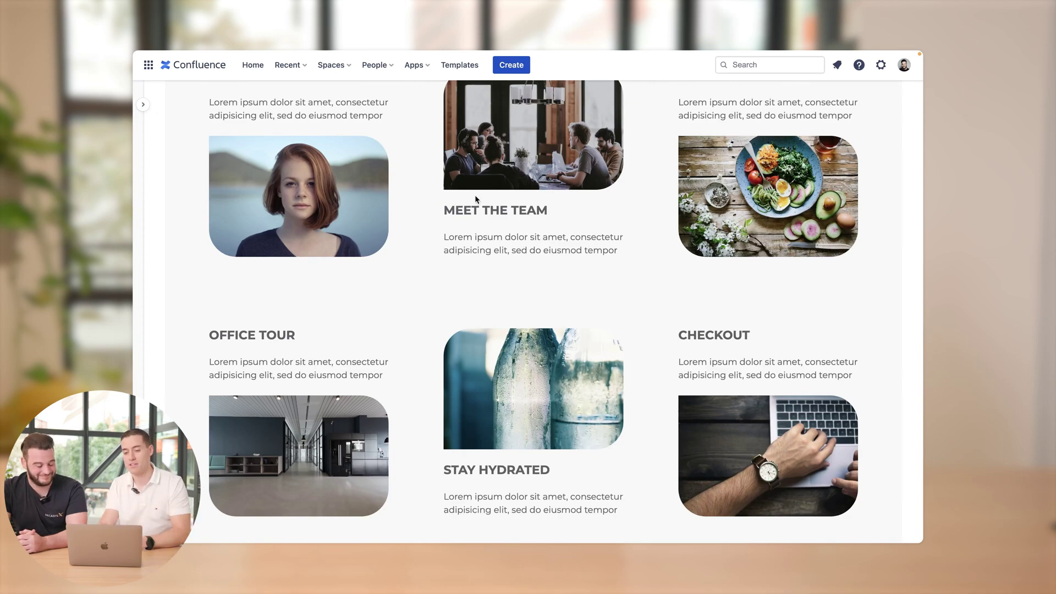
{"action": "scroll", "coordinate": [533, 187], "scroll_direction": "up", "scroll_amount": 10}
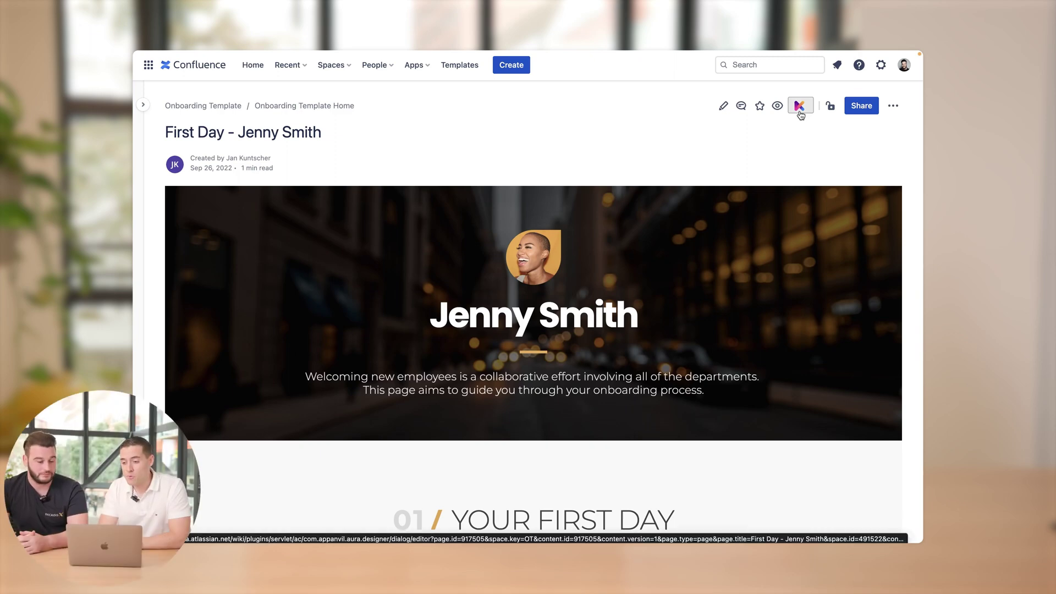
- Open the First Day page in the Karma editor and close the News panel
{"action": "left_click", "coordinate": [799, 106]}
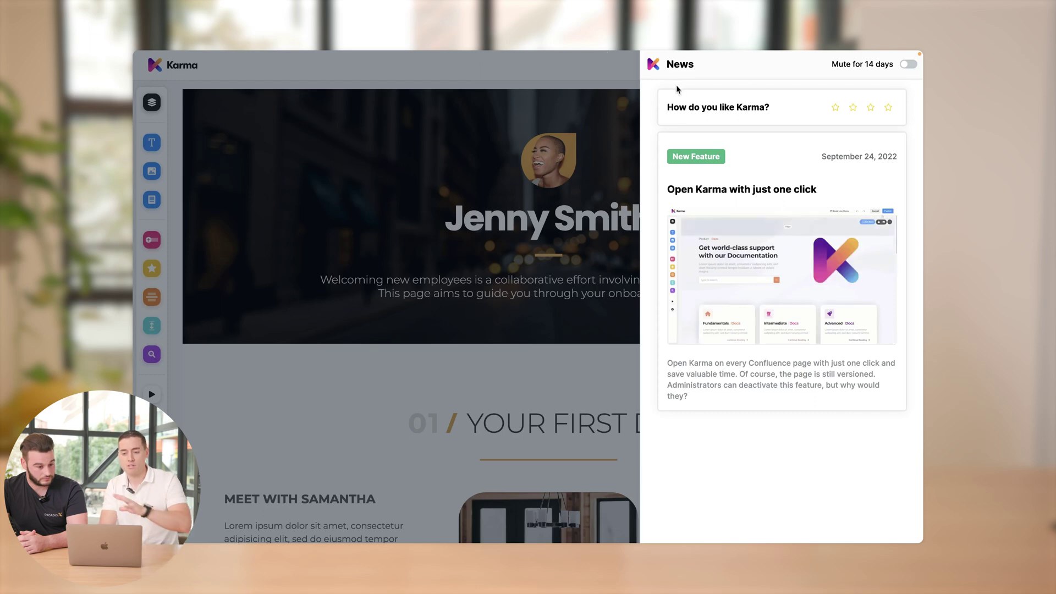
{"action": "left_click", "coordinate": [605, 73]}
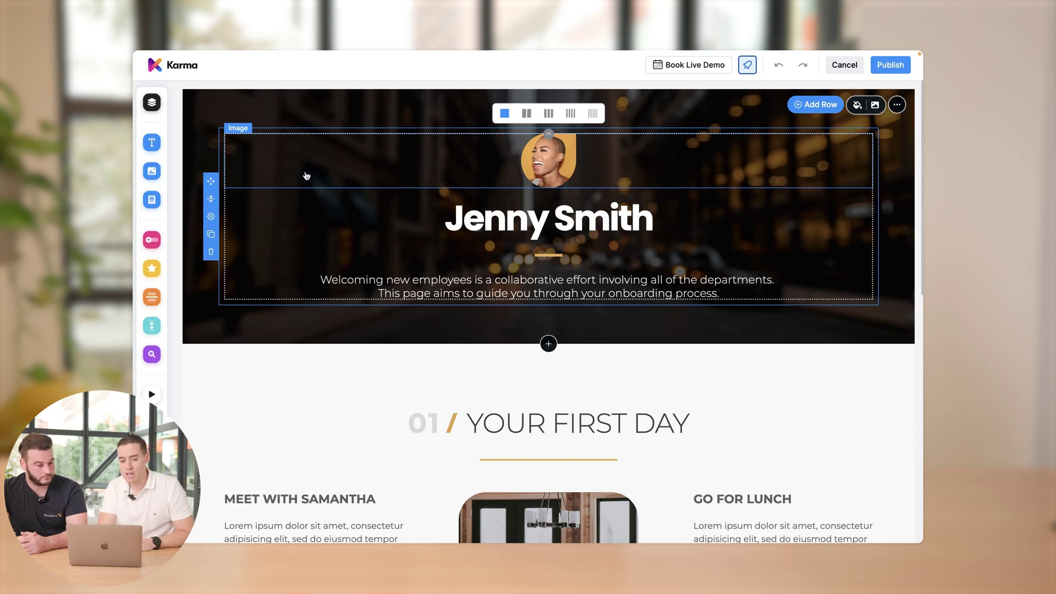
- Add a circular image placeholder above the new hire's name in the header, sized 143×143 px
{"action": "mouse_move", "coordinate": [172, 165]}
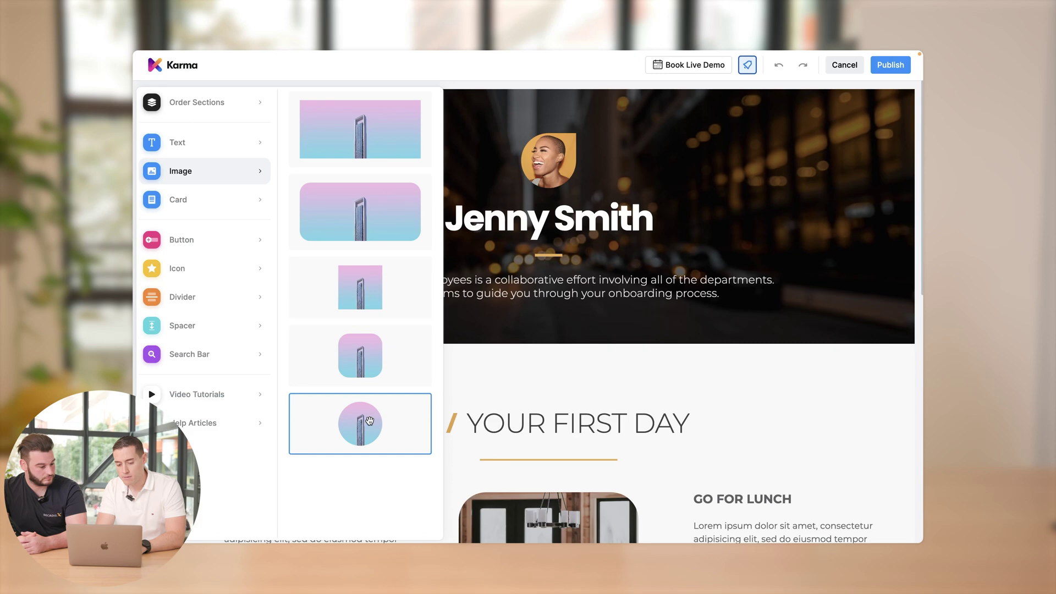
{"action": "left_click_drag", "start_coordinate": [368, 421], "coordinate": [608, 272]}
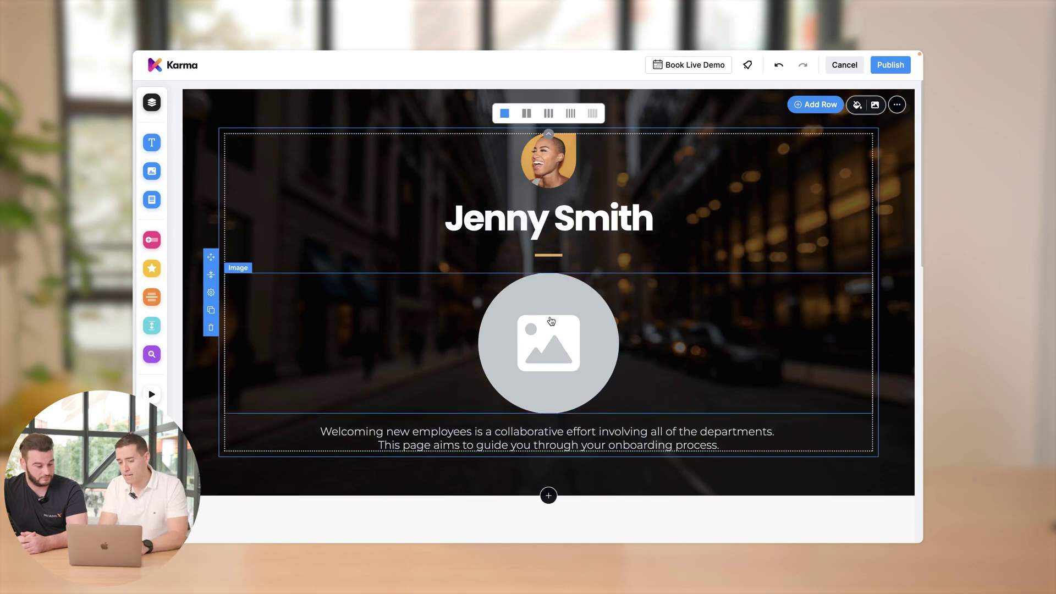
{"action": "left_click_drag", "start_coordinate": [551, 322], "coordinate": [560, 208]}
{"action": "left_click", "coordinate": [557, 253]}
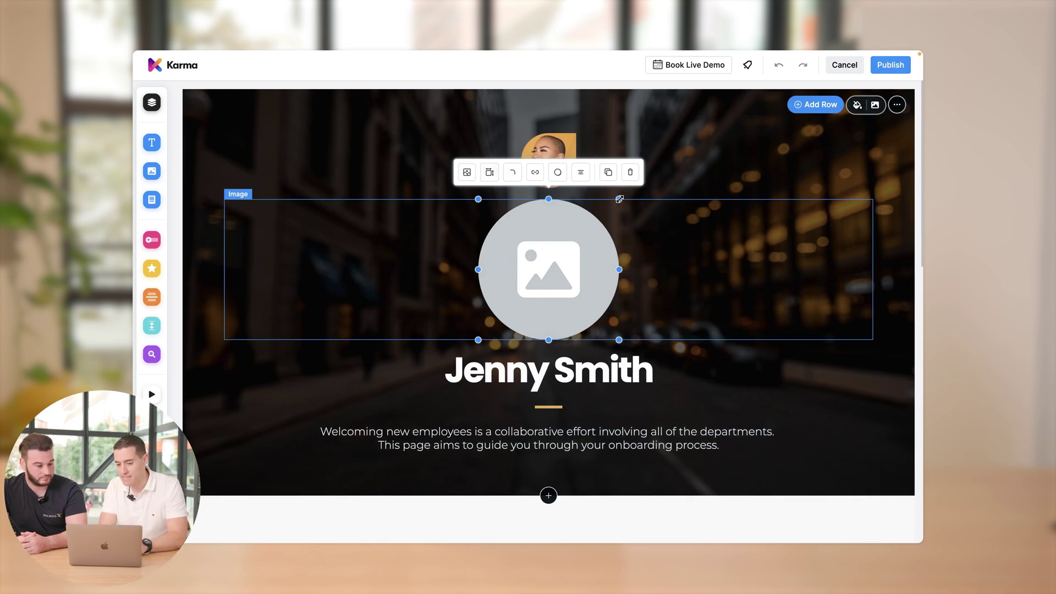
{"action": "left_click_drag", "start_coordinate": [619, 199], "coordinate": [557, 230]}
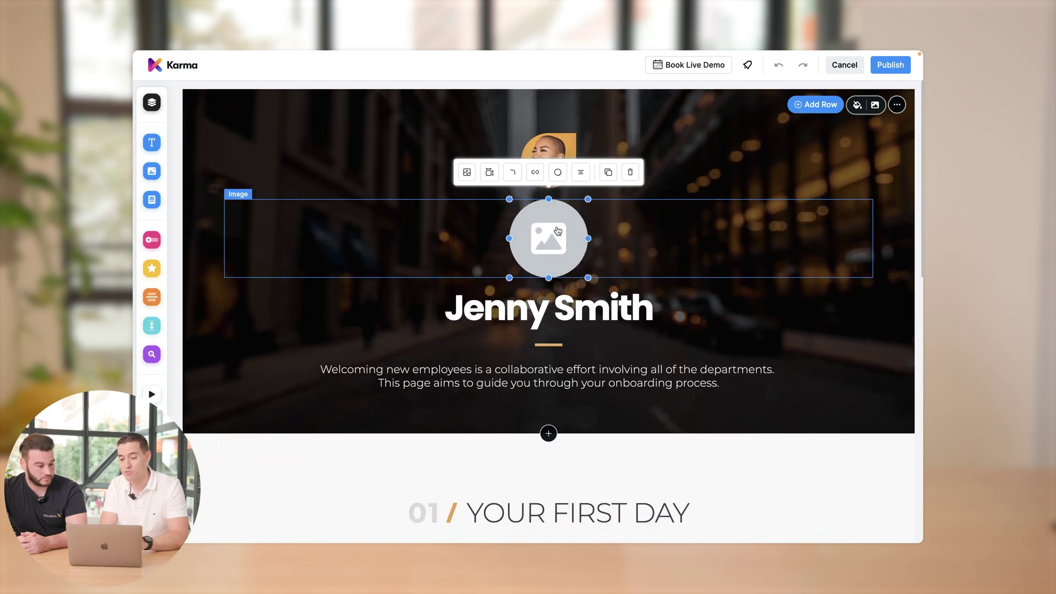
{"action": "left_click", "coordinate": [489, 173]}
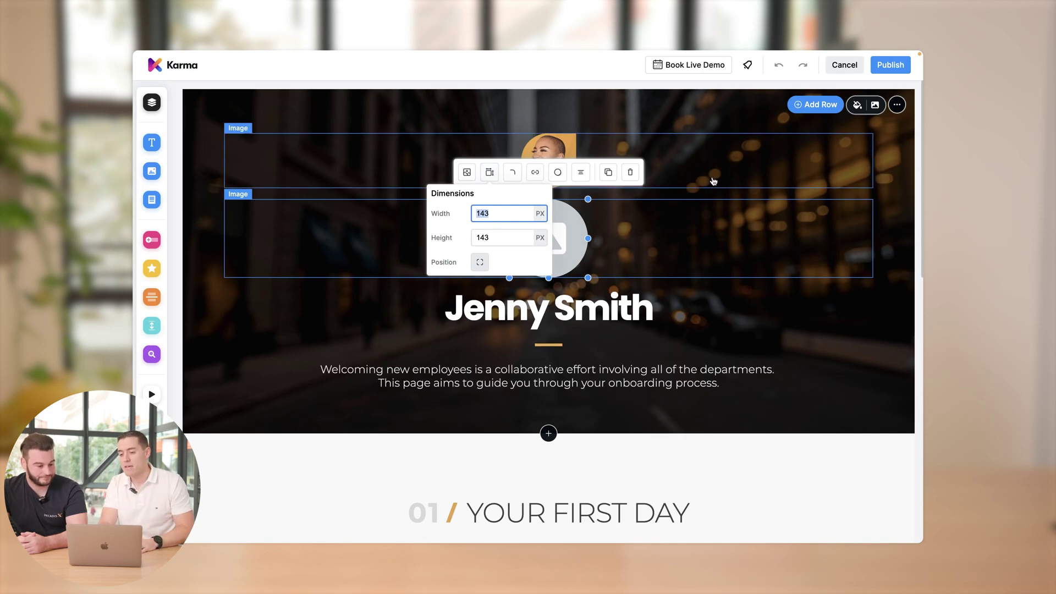
{"action": "left_click", "coordinate": [890, 215]}
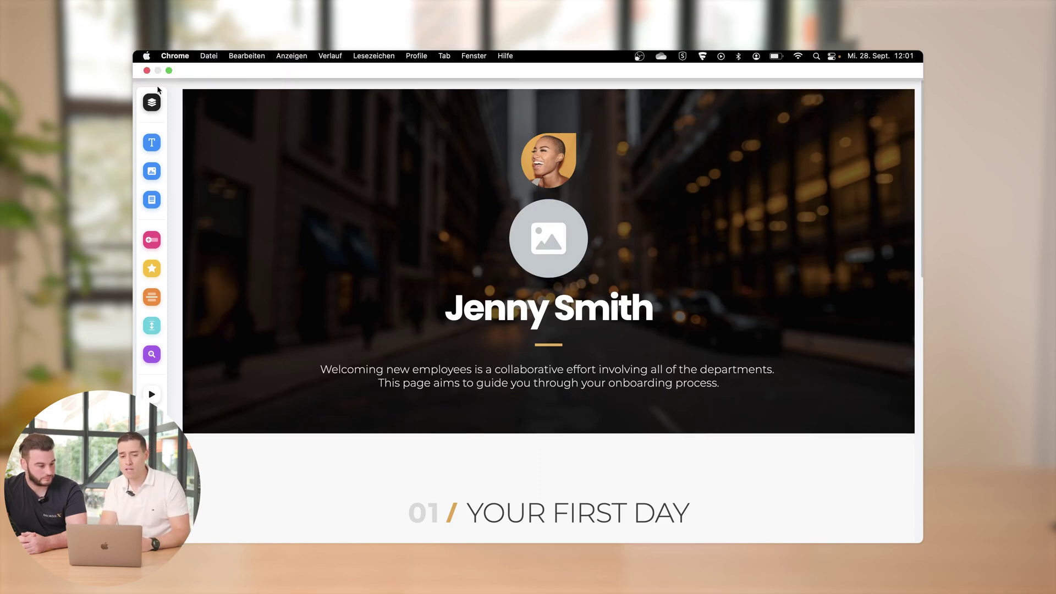
{"action": "left_click", "coordinate": [152, 105]}
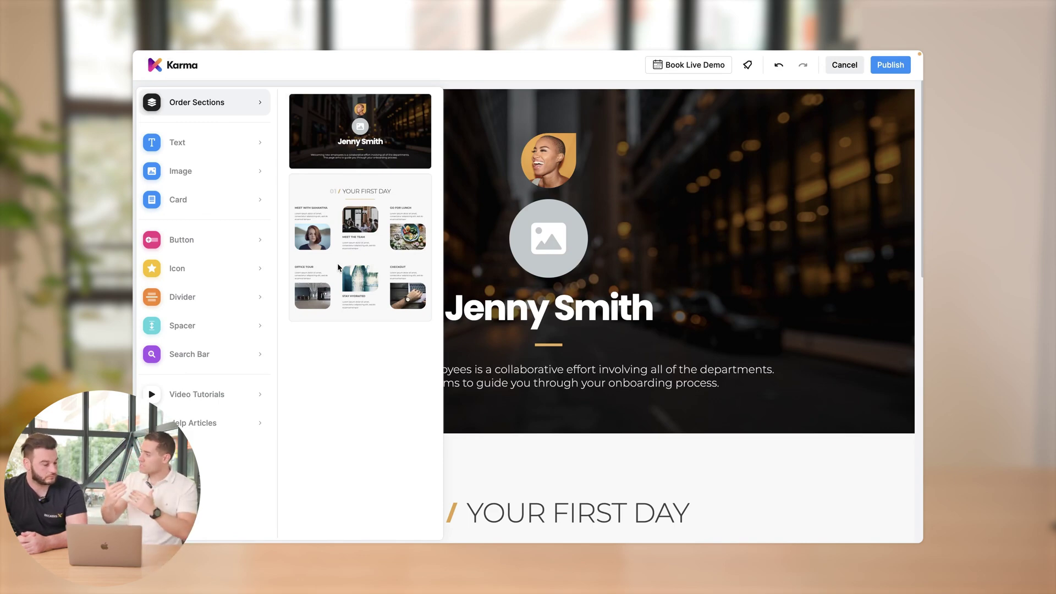
{"action": "left_click_drag", "start_coordinate": [357, 244], "coordinate": [337, 101]}
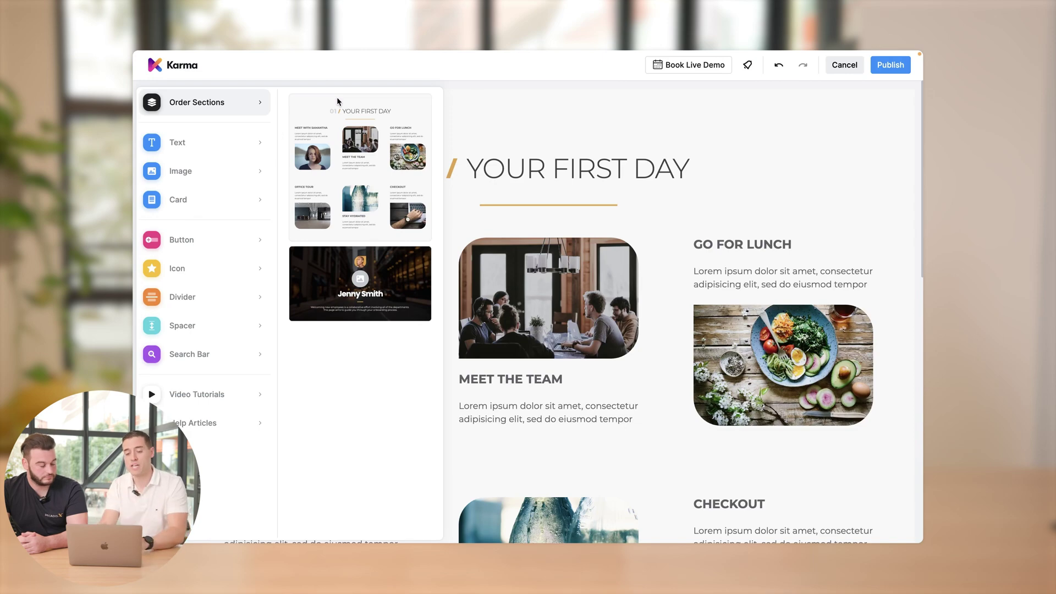
{"action": "left_click_drag", "start_coordinate": [371, 322], "coordinate": [365, 111]}
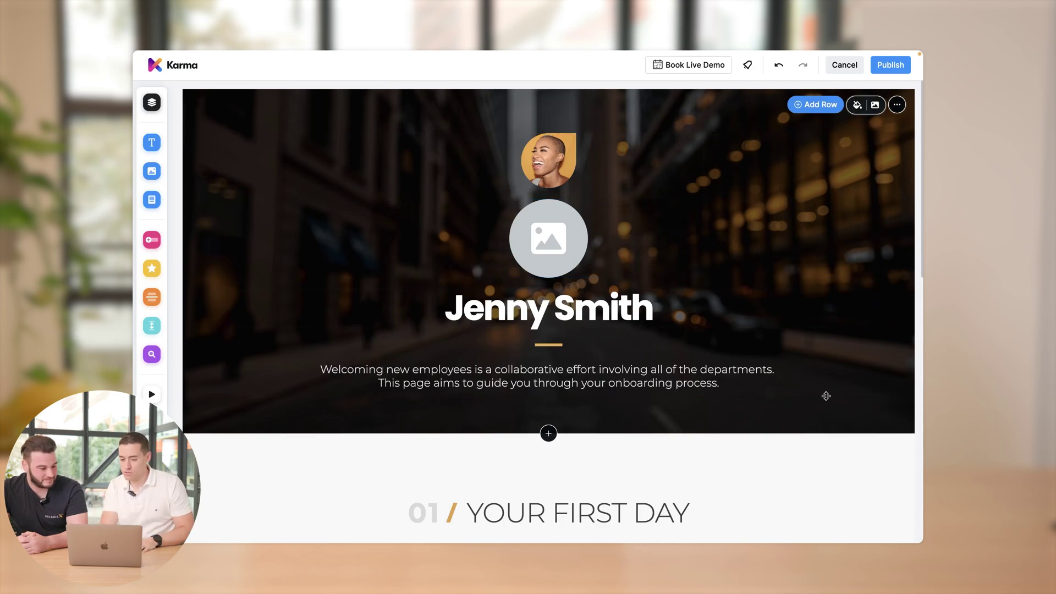
{"action": "scroll", "coordinate": [747, 412], "scroll_direction": "down", "scroll_amount": 2}
{"action": "scroll", "coordinate": [664, 368], "scroll_direction": "down", "scroll_amount": 15}
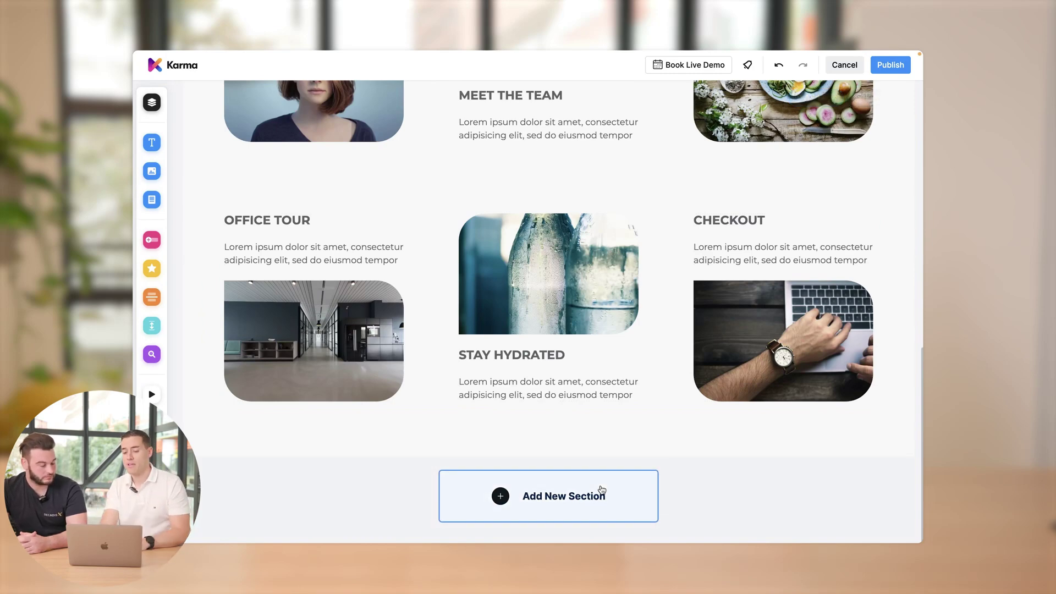
- Add the 'Some ideas for your trip' cards template as a new section at the page end
{"action": "left_click", "coordinate": [601, 489]}
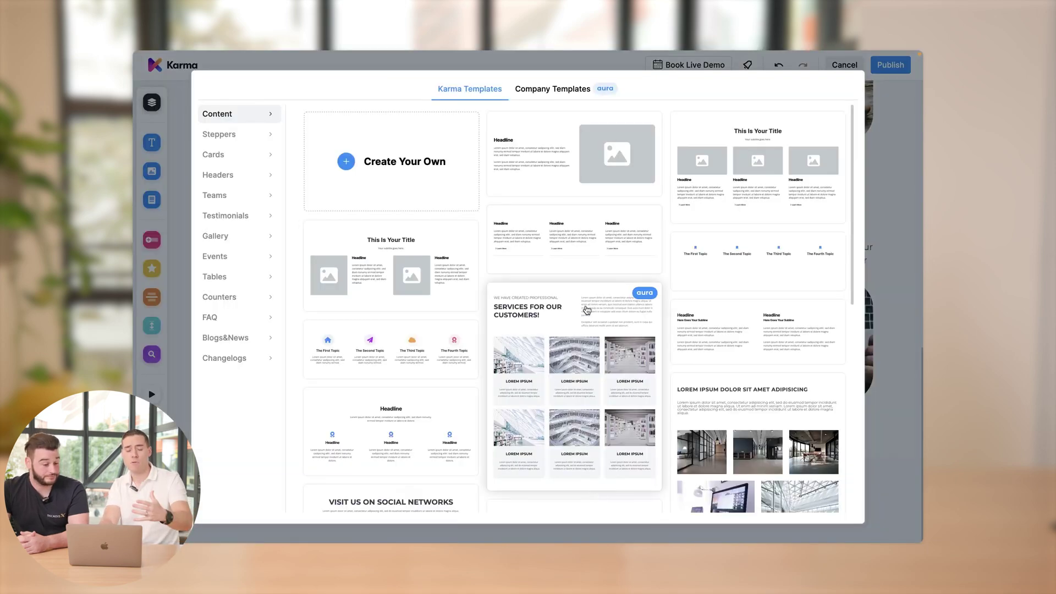
{"action": "scroll", "coordinate": [587, 310], "scroll_direction": "down", "scroll_amount": 3}
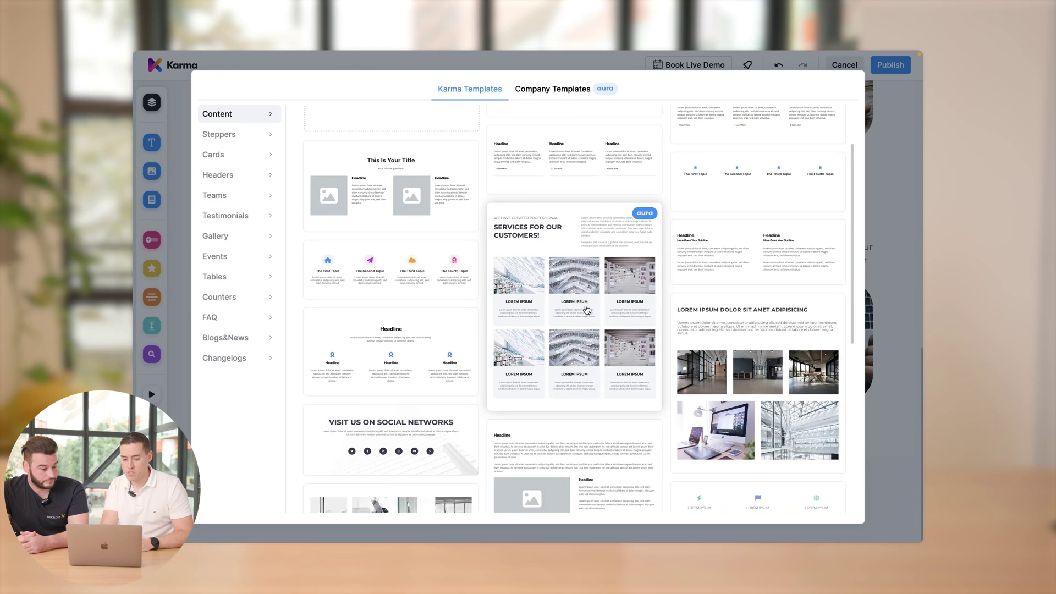
{"action": "scroll", "coordinate": [537, 289], "scroll_direction": "up", "scroll_amount": 1}
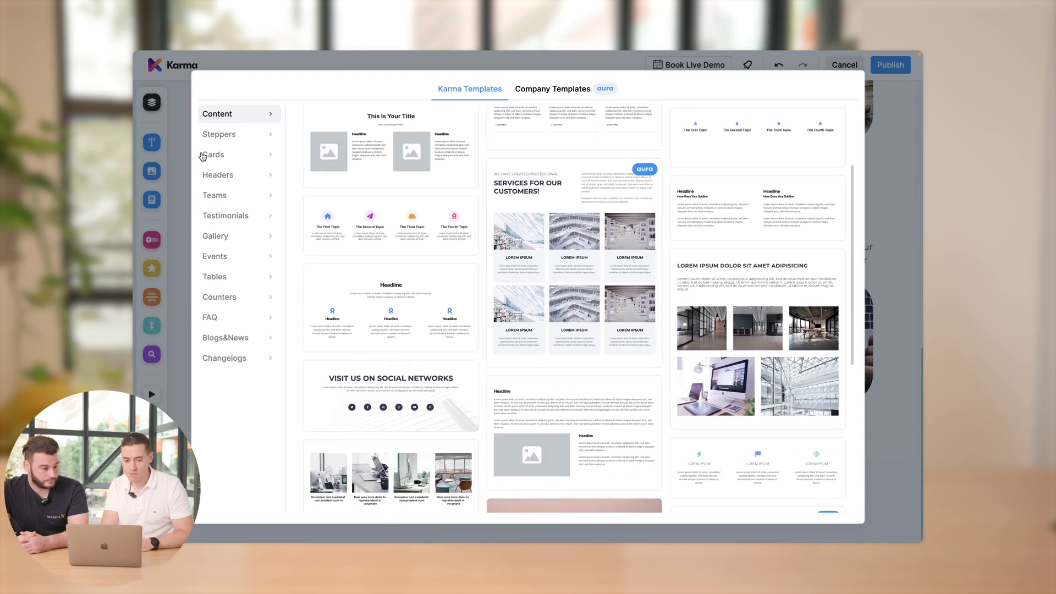
{"action": "left_click", "coordinate": [212, 156]}
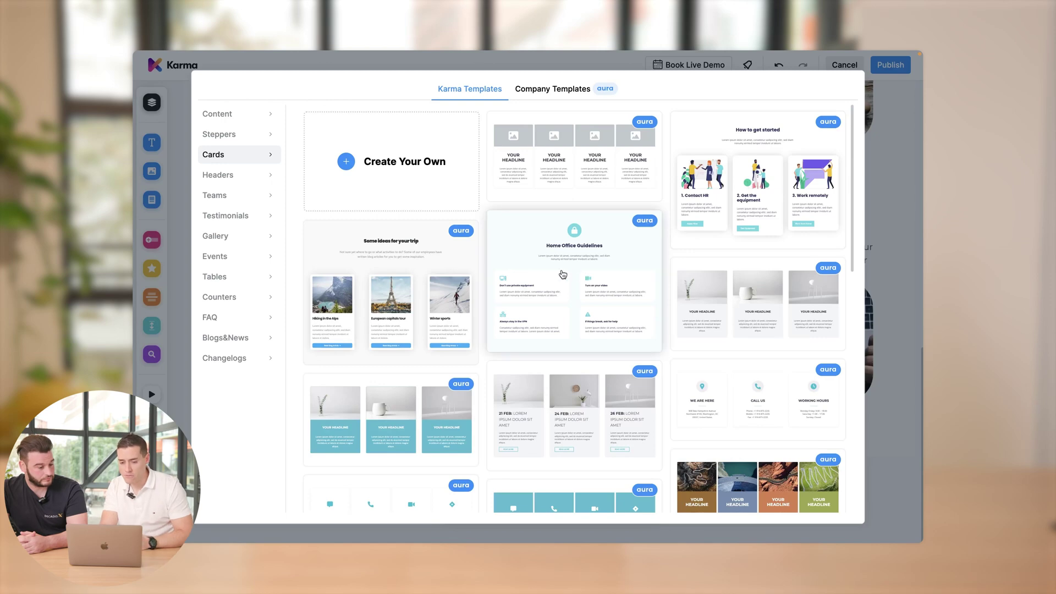
{"action": "left_click", "coordinate": [407, 285]}
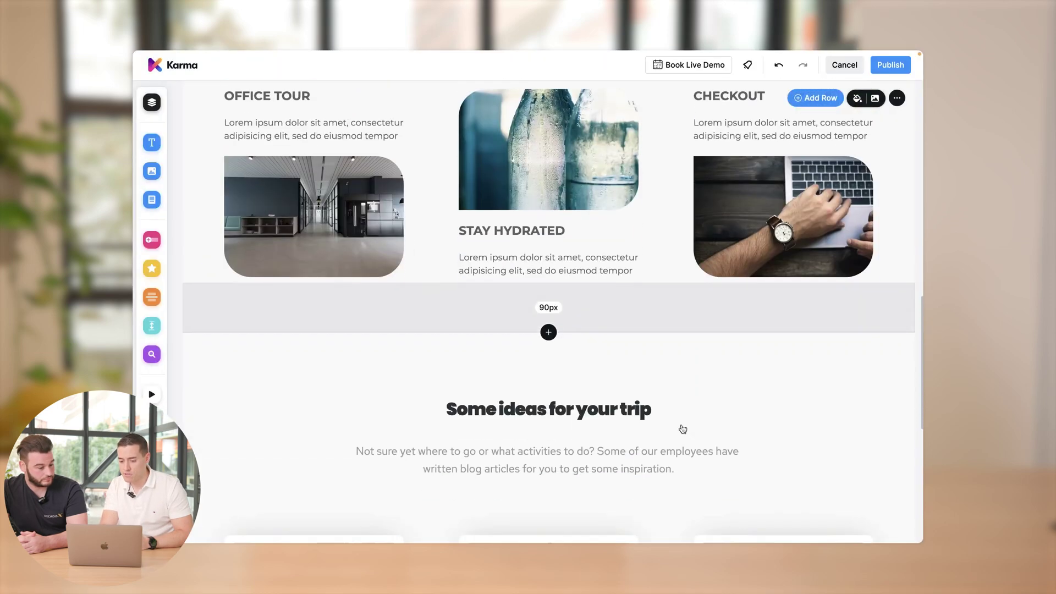